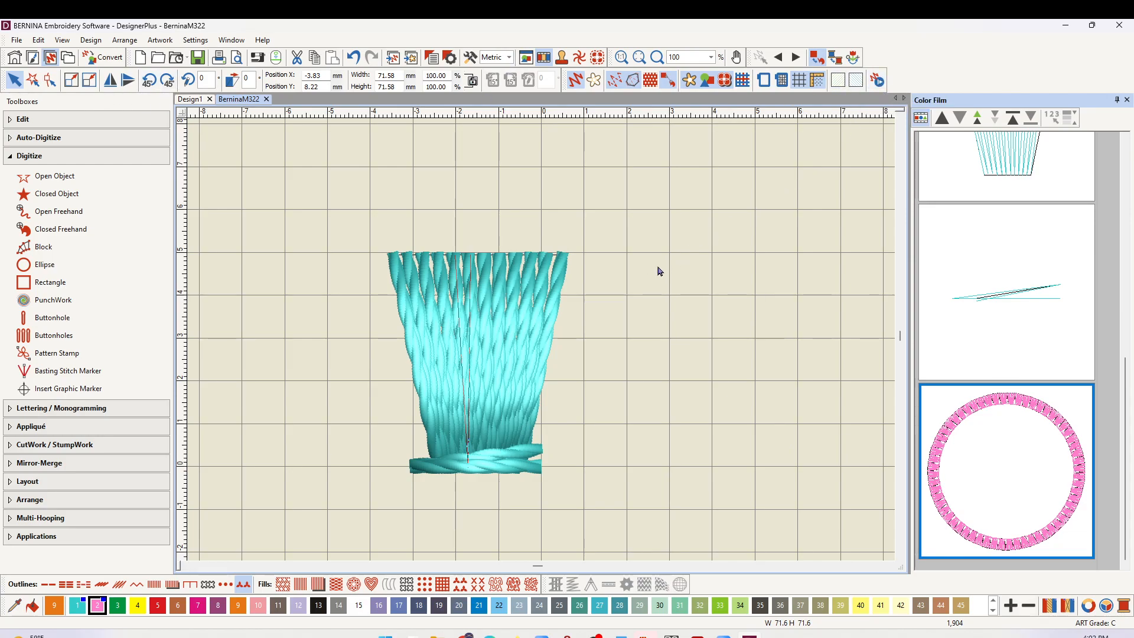
Zoom in on the small teal motif inside the pink ring and show its stitches as plain lines
key("0")
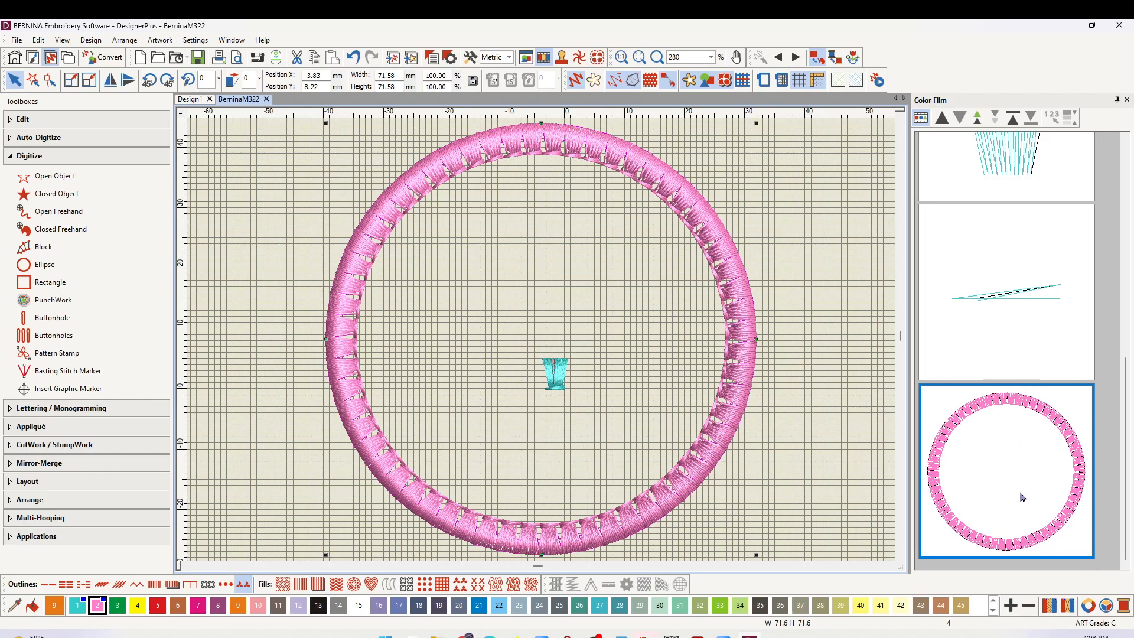
left_click_drag(1126, 407, 1124, 156)
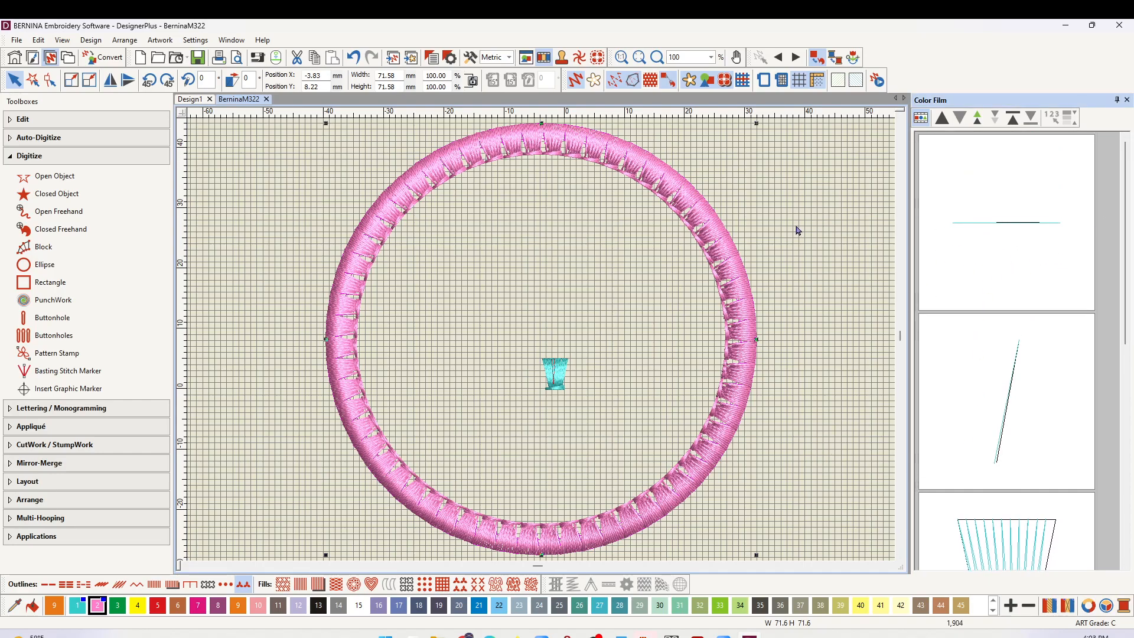
left_click(657, 57)
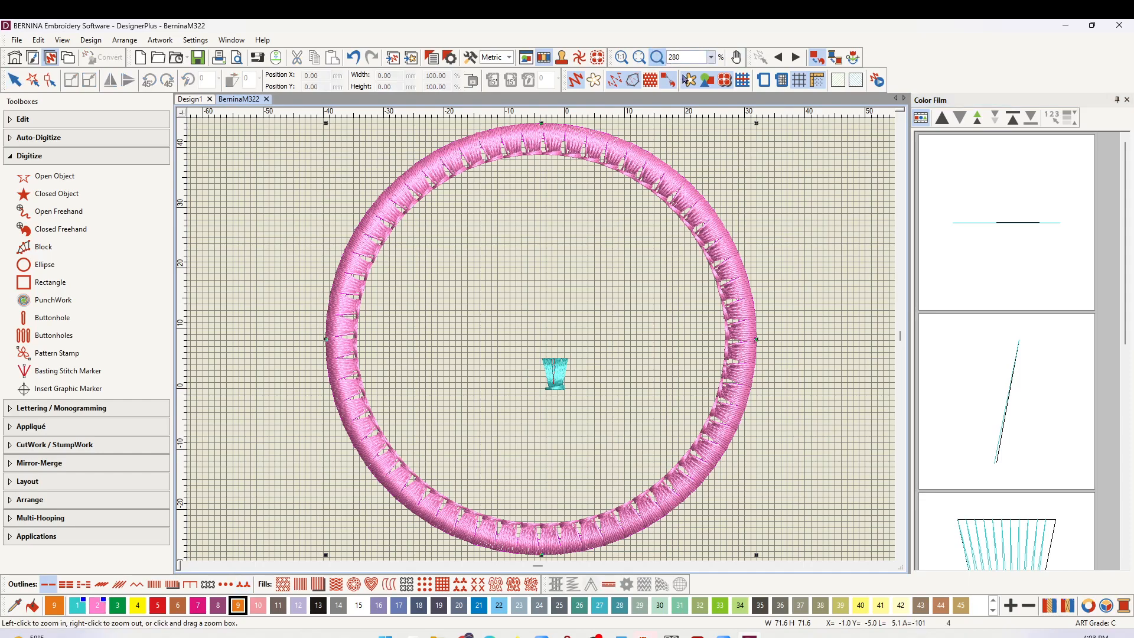
left_click_drag(506, 337, 585, 421)
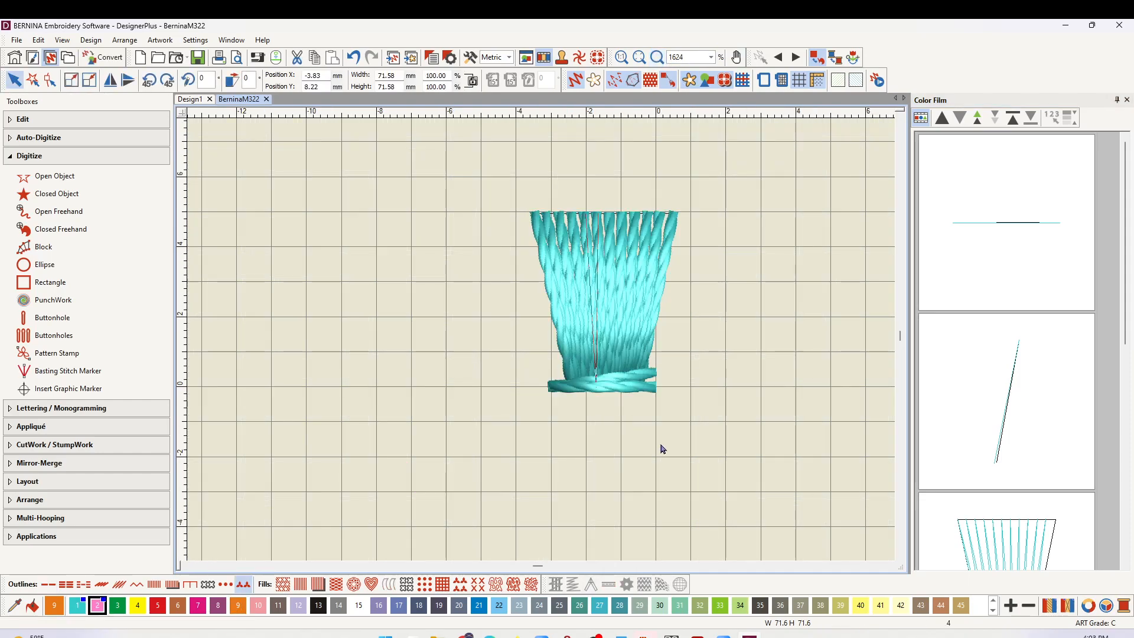
key("h")
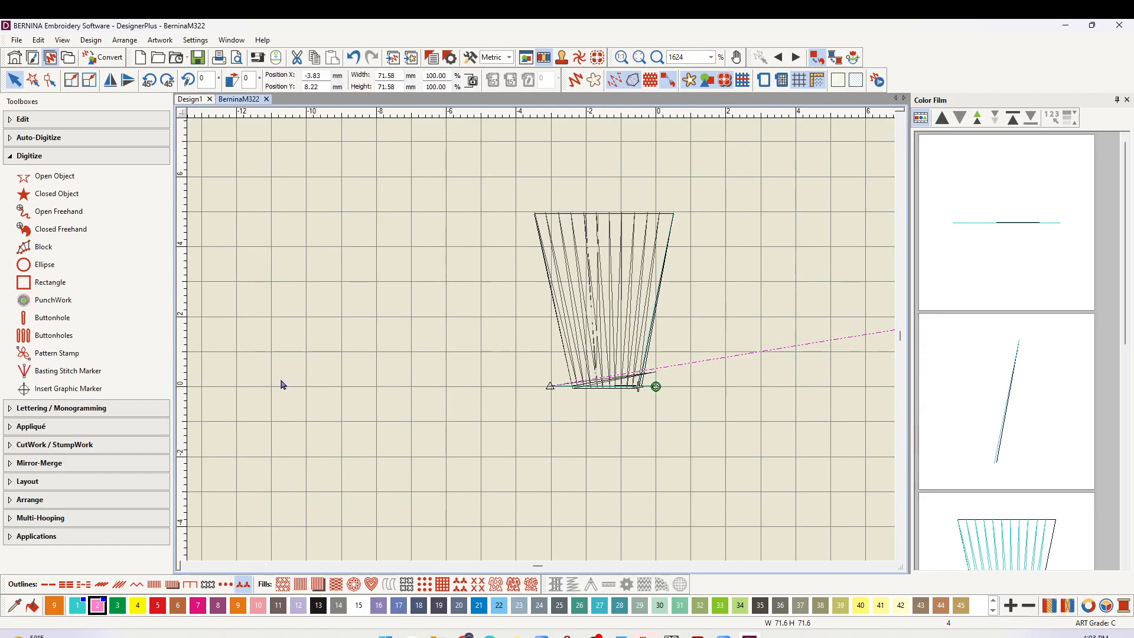
Check the Single outline and connector settings for a new Open Object, and turn off Underlay 1 in its effects
left_click(62, 180)
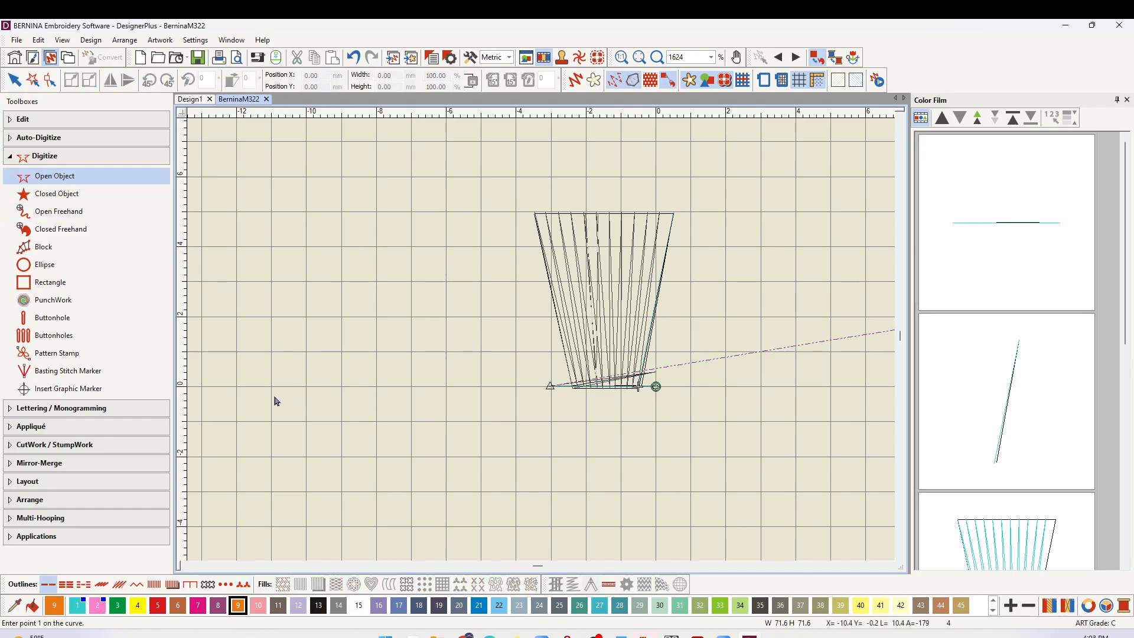
right_click(52, 592)
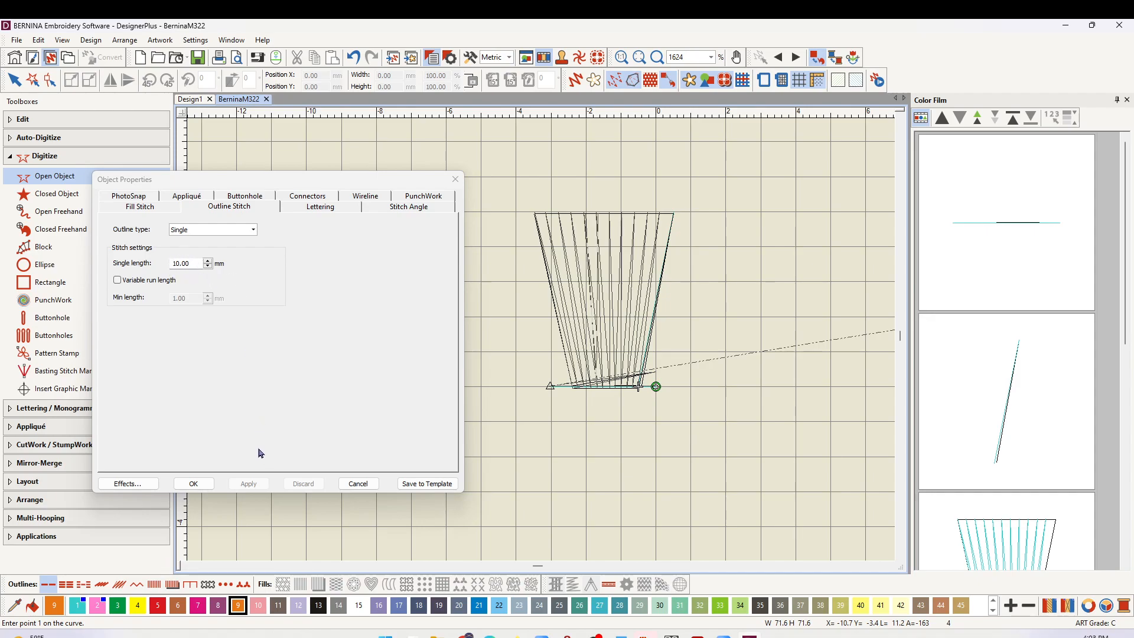
left_click(320, 197)
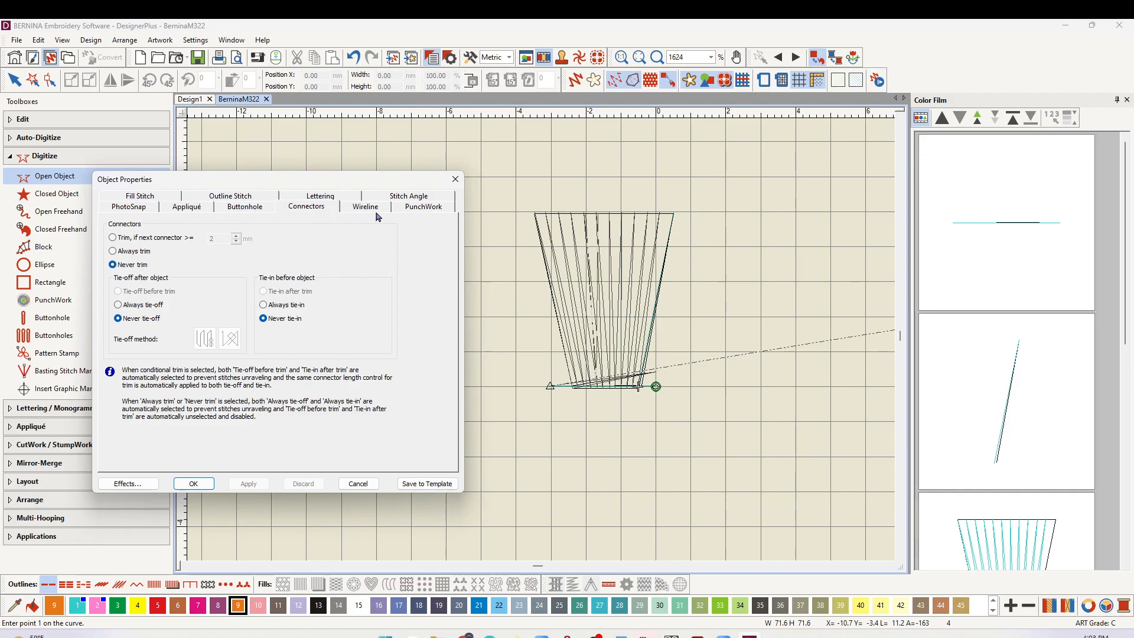
left_click(128, 483)
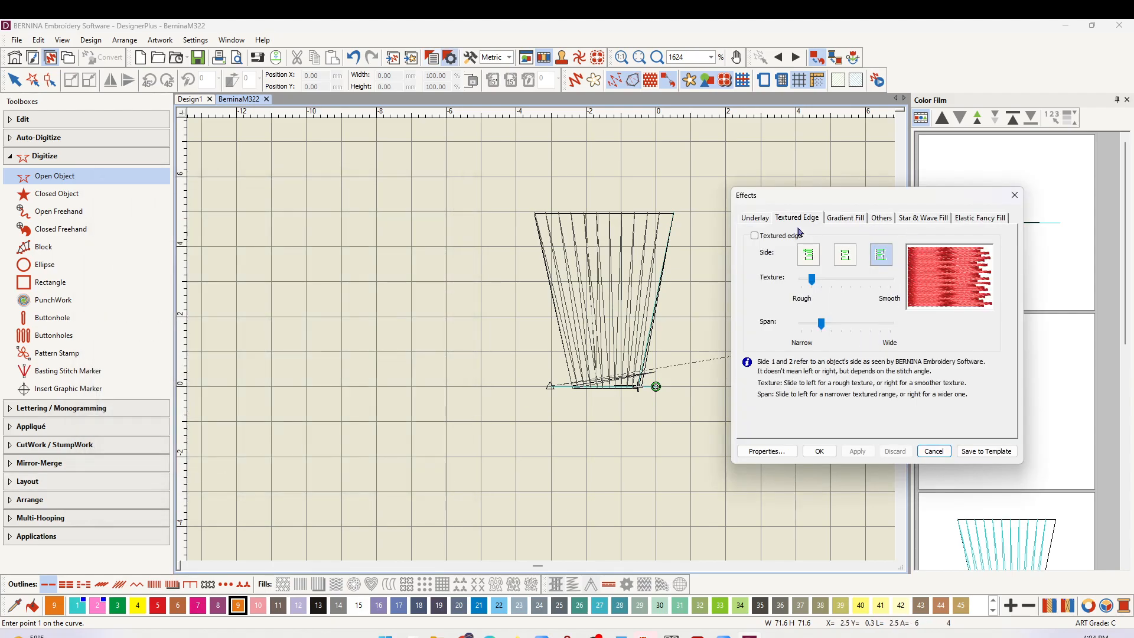
left_click(756, 220)
left_click(755, 236)
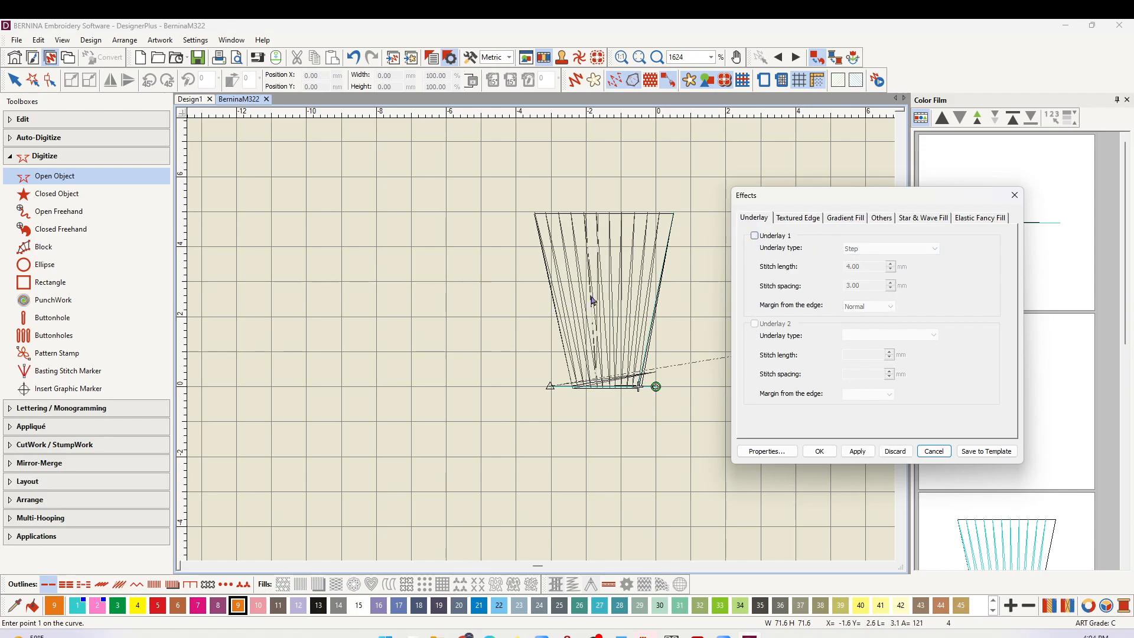
Turn off pull compensation and auto jump for the new outline and accept the effects
left_click(882, 219)
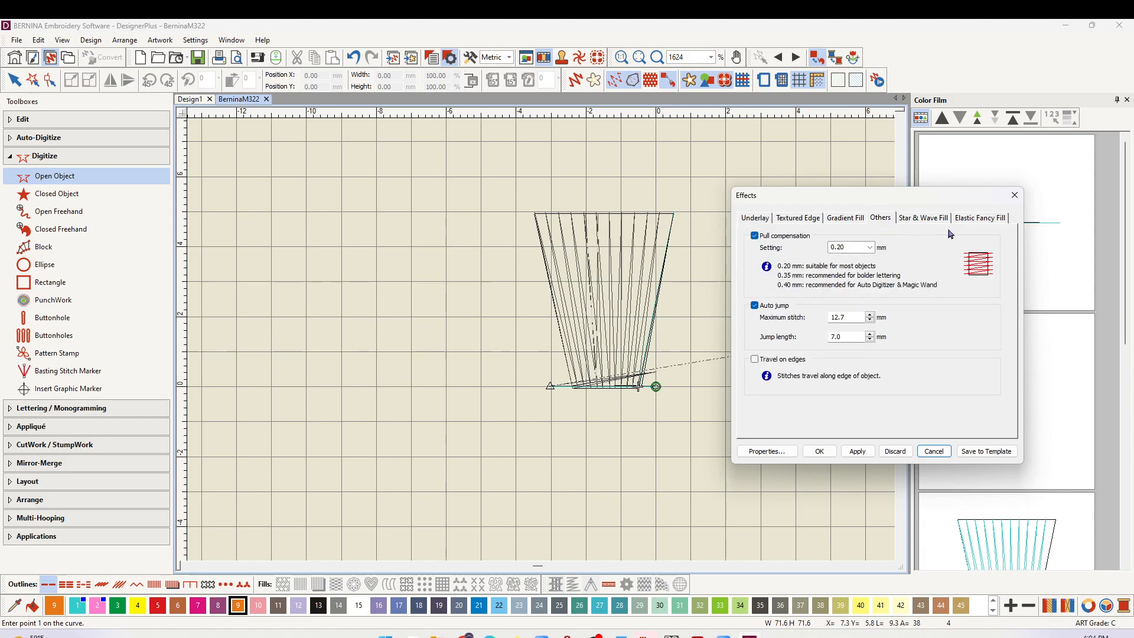
left_click(755, 236)
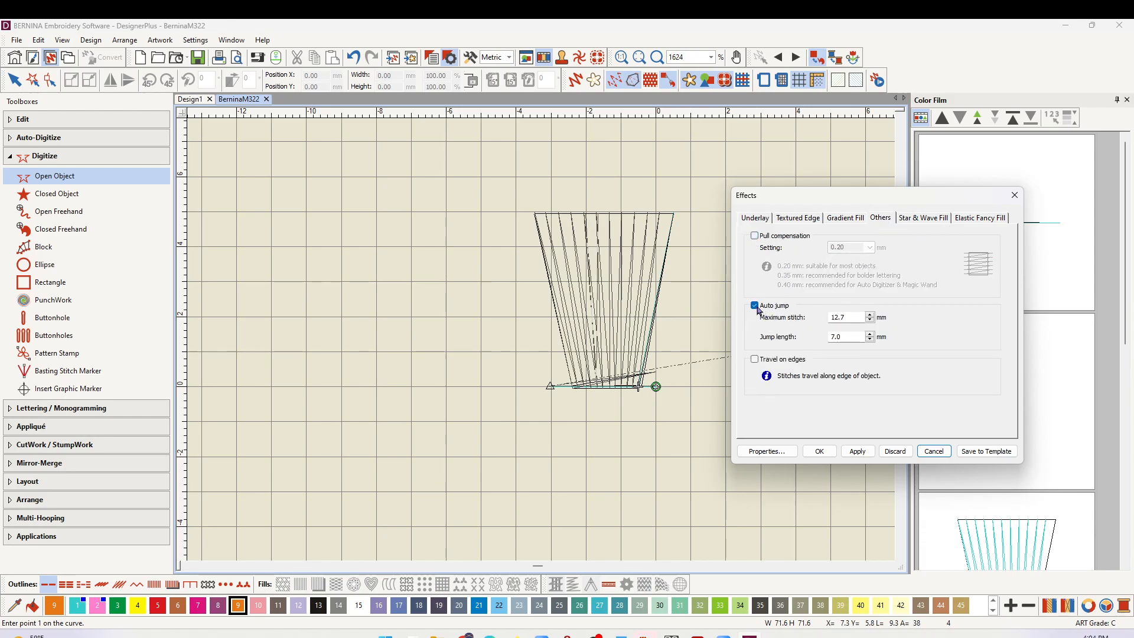
left_click(755, 306)
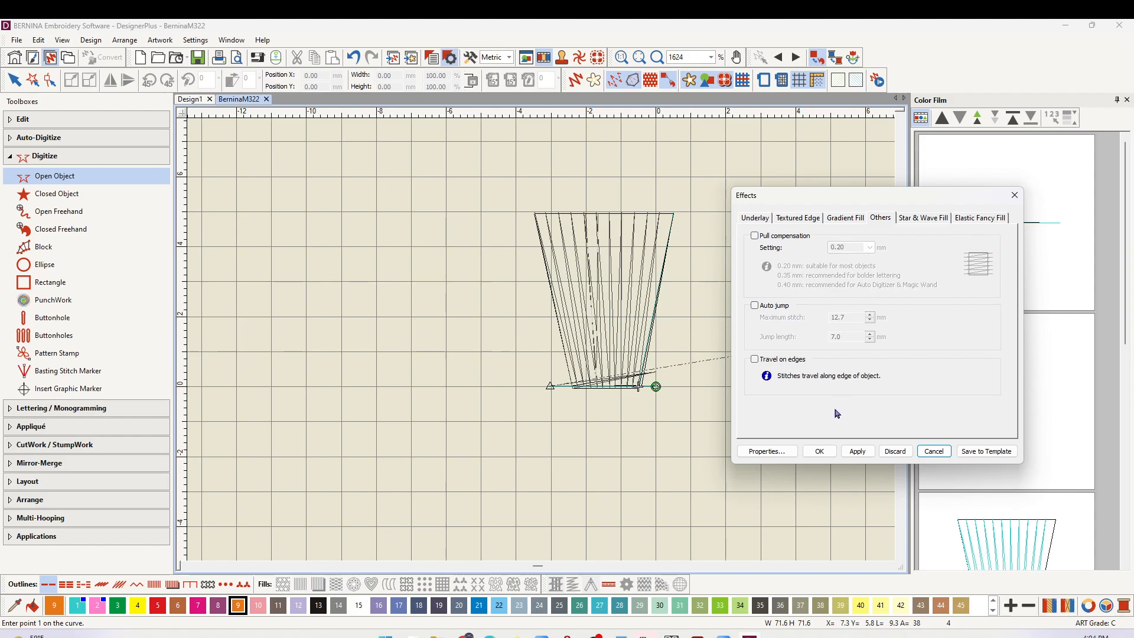
left_click(815, 455)
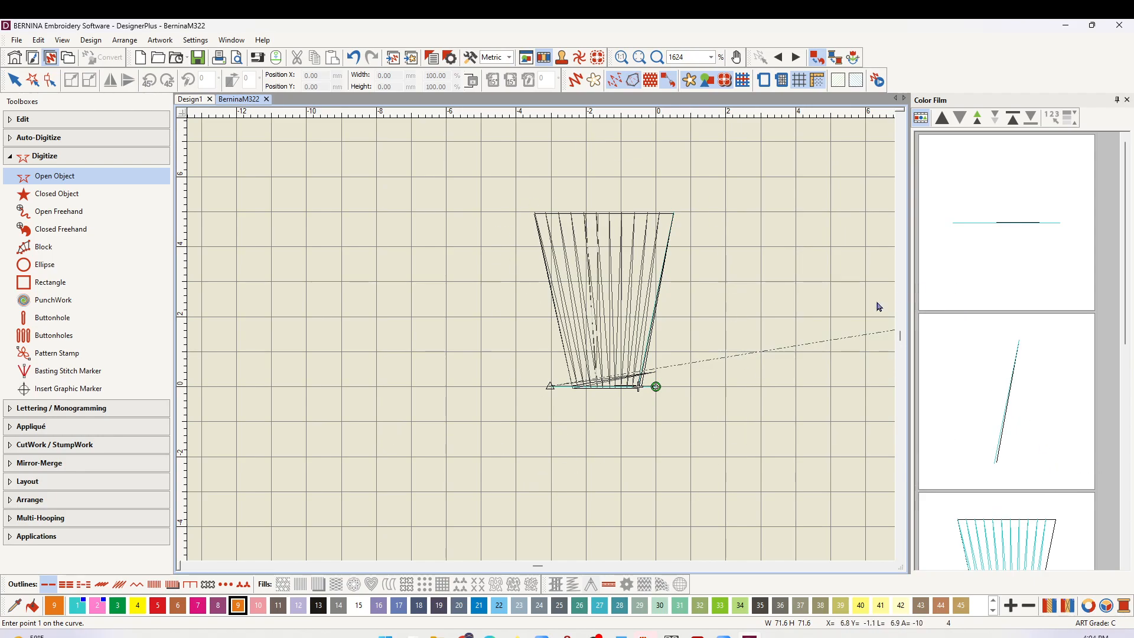
Select all objects of the design and lock them
key("ctrl+a")
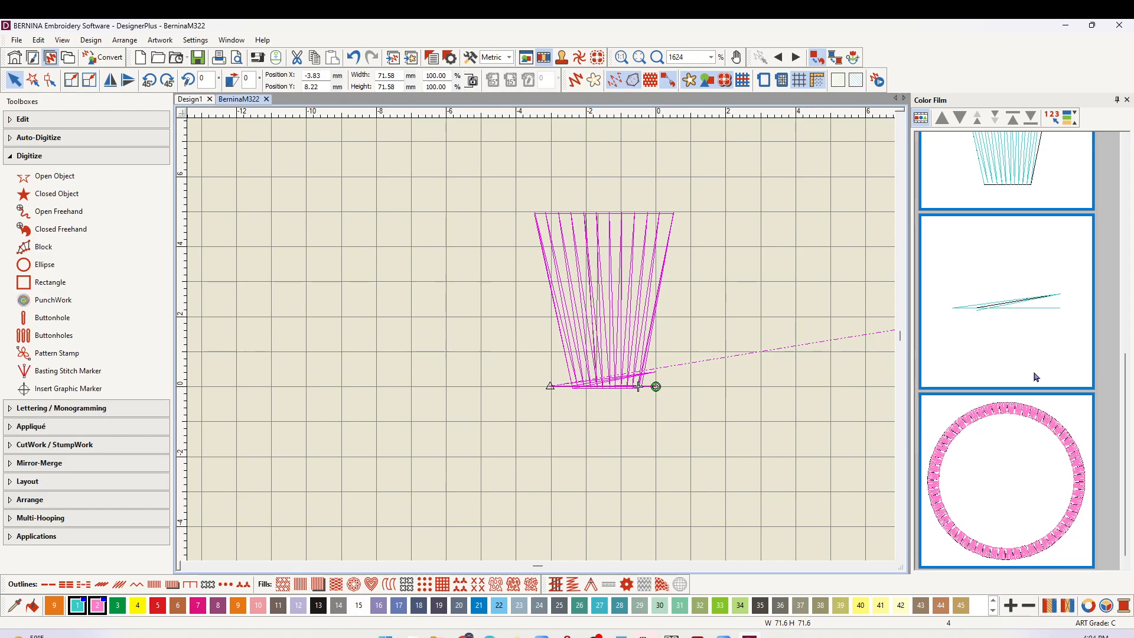
left_click(824, 360)
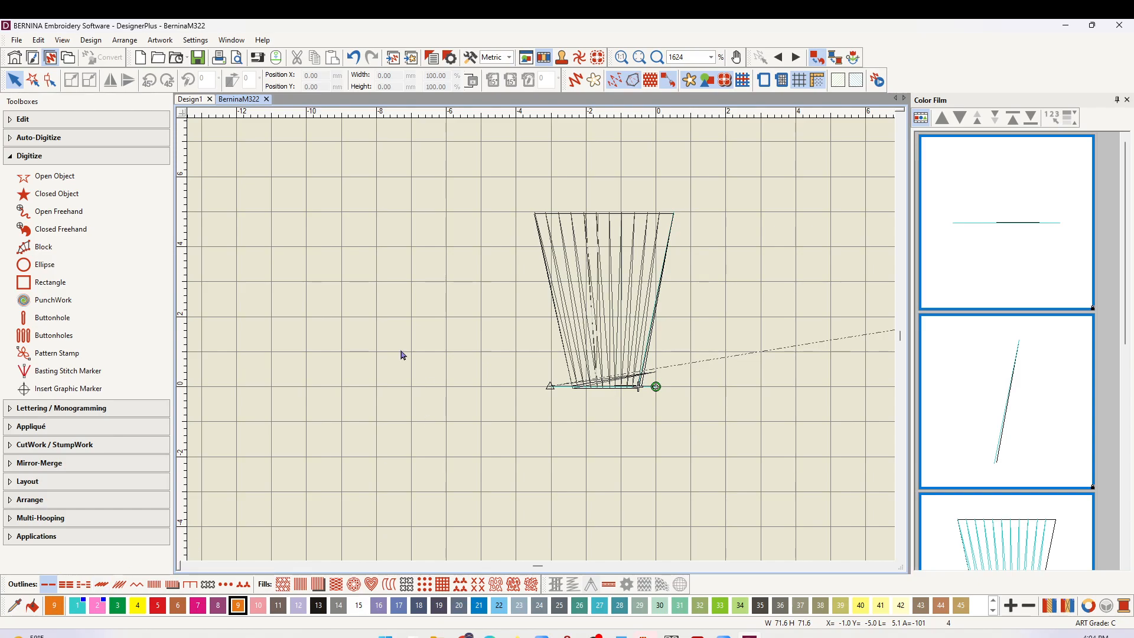
left_click(59, 180)
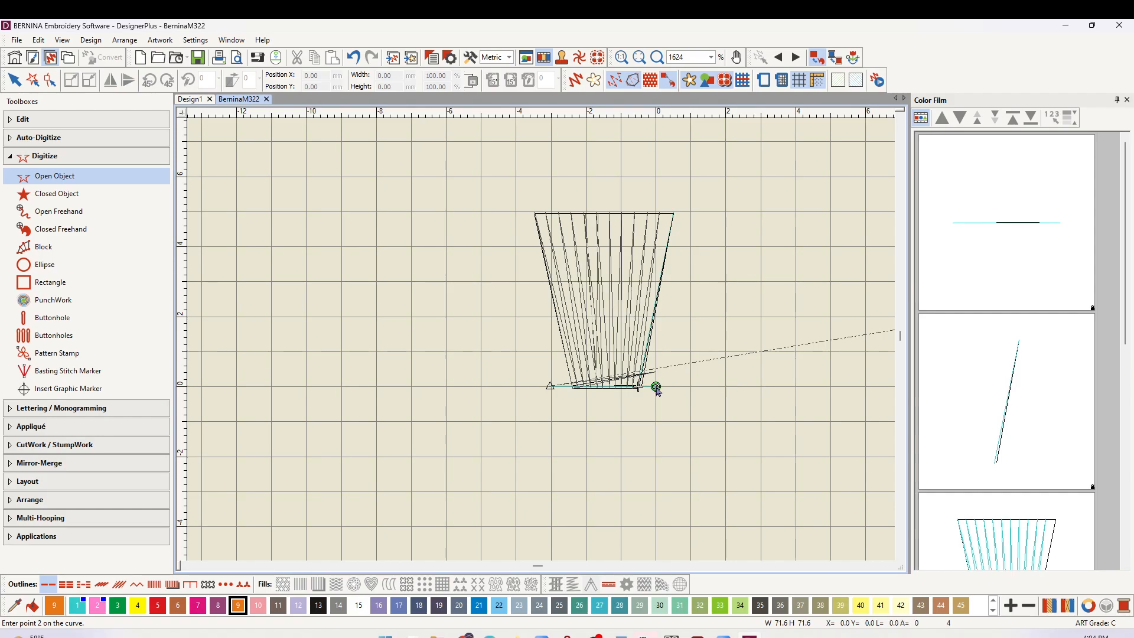
left_click(550, 387)
left_click(638, 387)
left_click(638, 387)
key("BackSpace")
left_click_drag(1125, 279, 1104, 157)
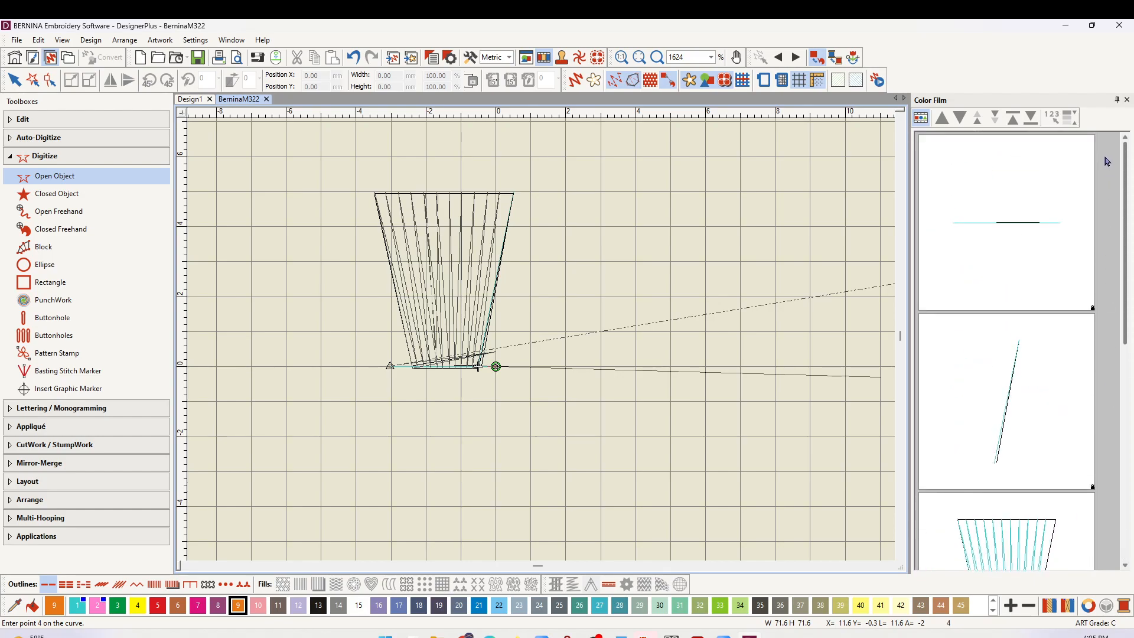
left_click(502, 458)
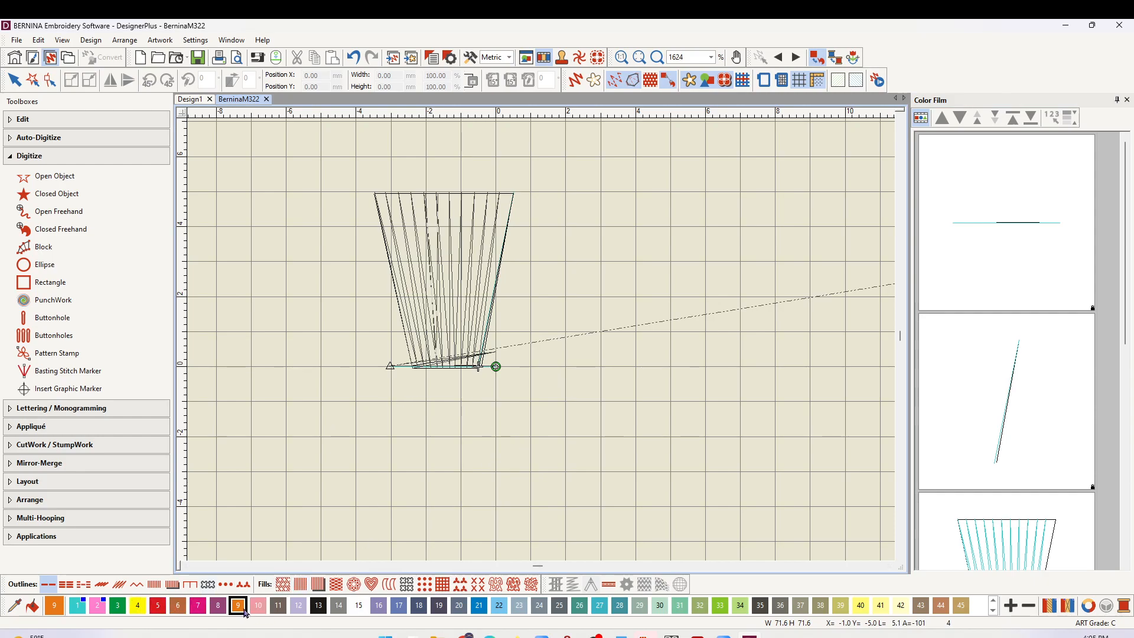
Start an open Single outline with 10 mm stitch length at the origin, running about 3 mm left along the motif's base and back to about -0.5 mm
left_click(52, 177)
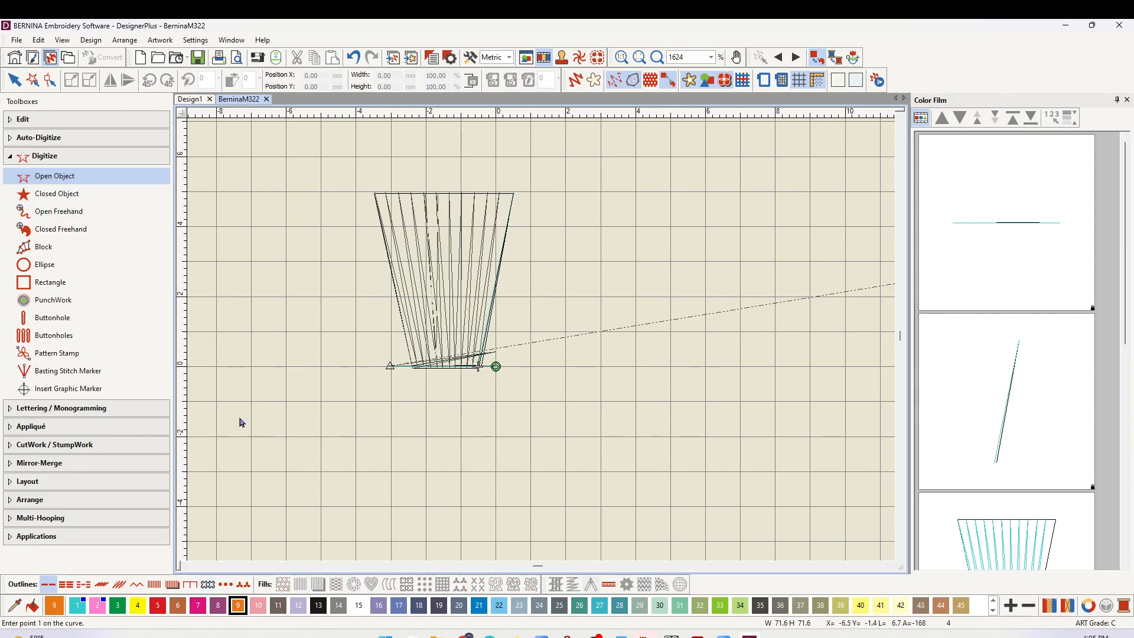
right_click(48, 586)
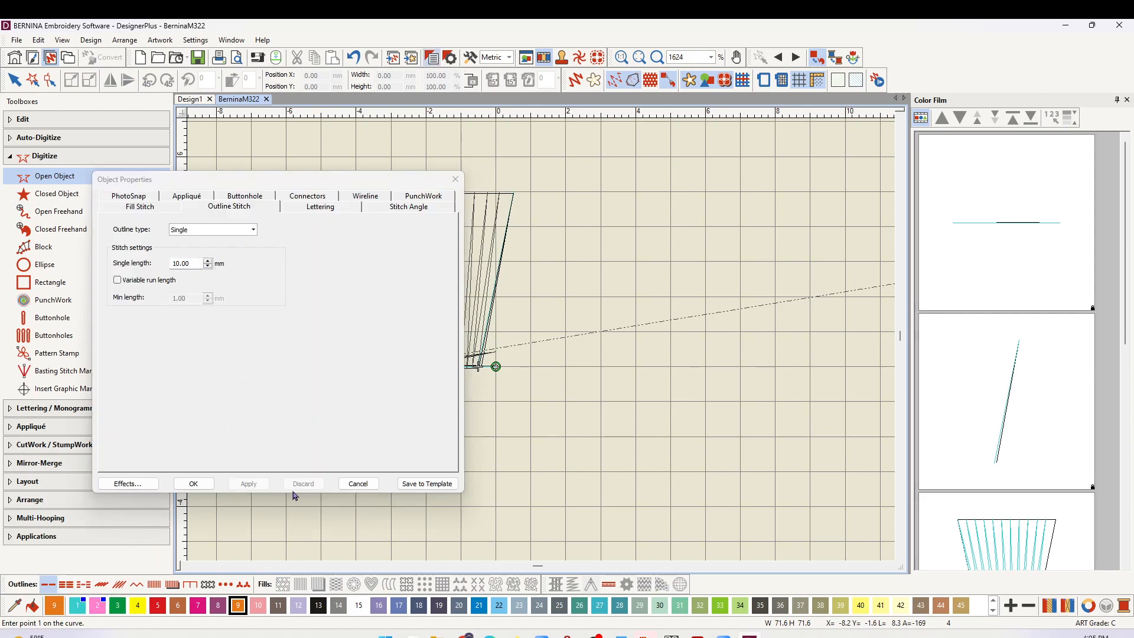
left_click(194, 486)
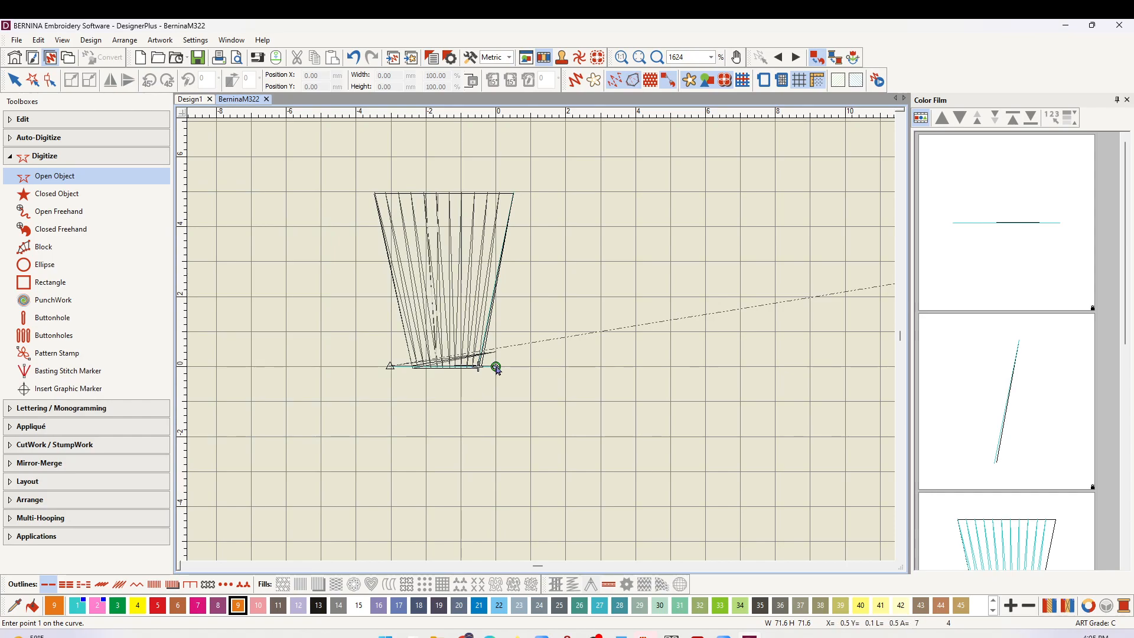
left_click(496, 368)
left_click(390, 368)
left_click(480, 369)
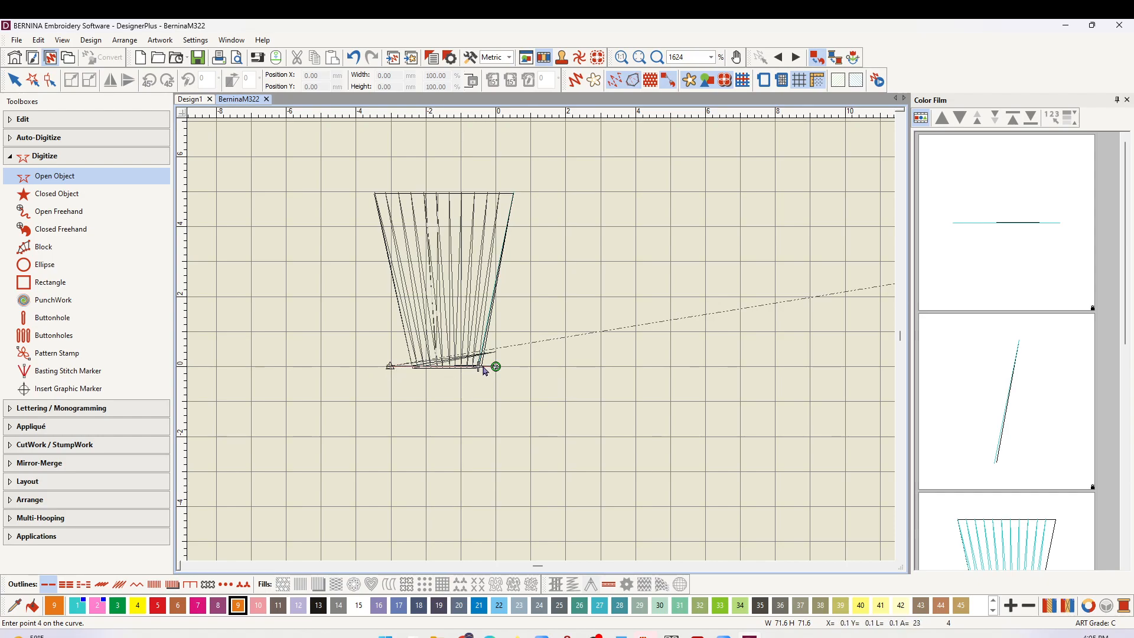
Continue the outline in a zigzag between top edge and base over the four rightmost spokes, starting at the motif's upper right corner
left_click(515, 194)
left_click(479, 367)
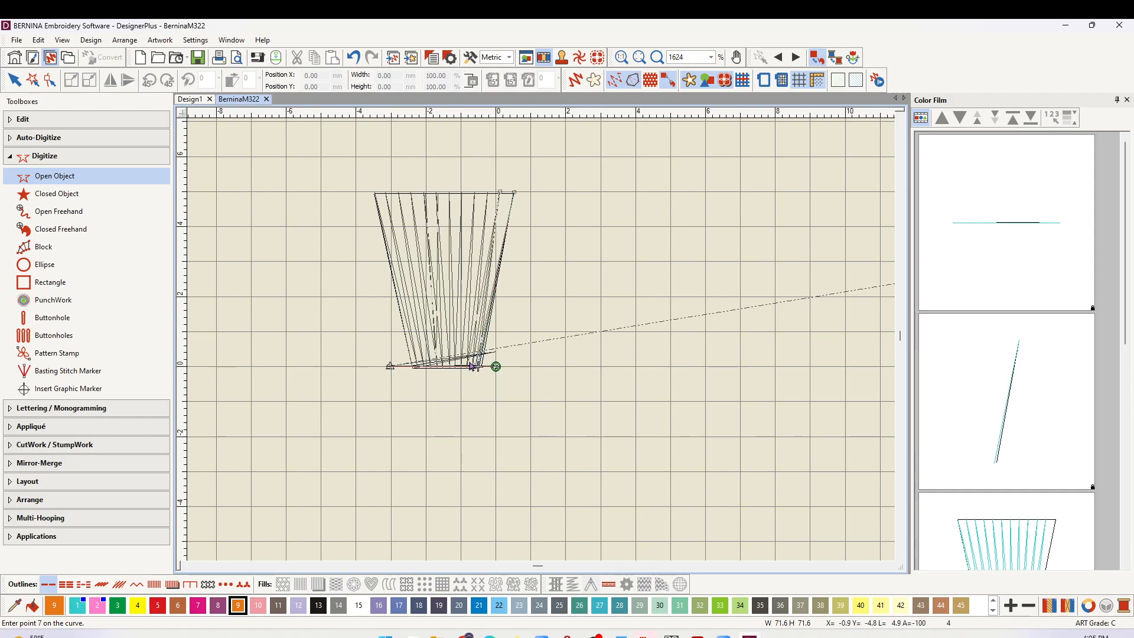
left_click(477, 367)
left_click(488, 194)
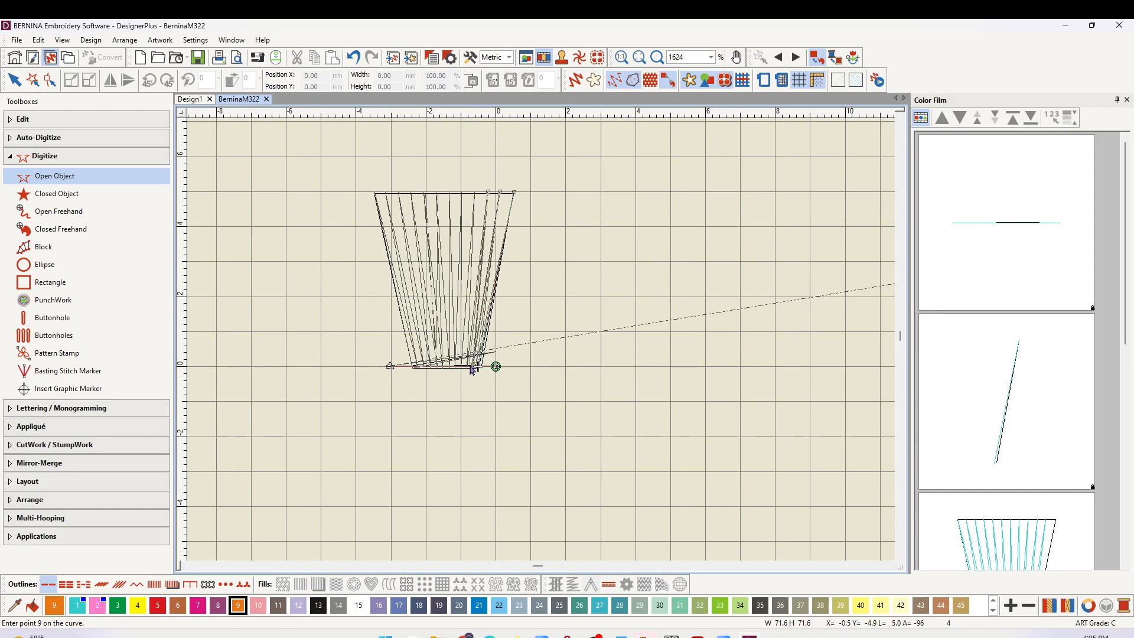
left_click(471, 367)
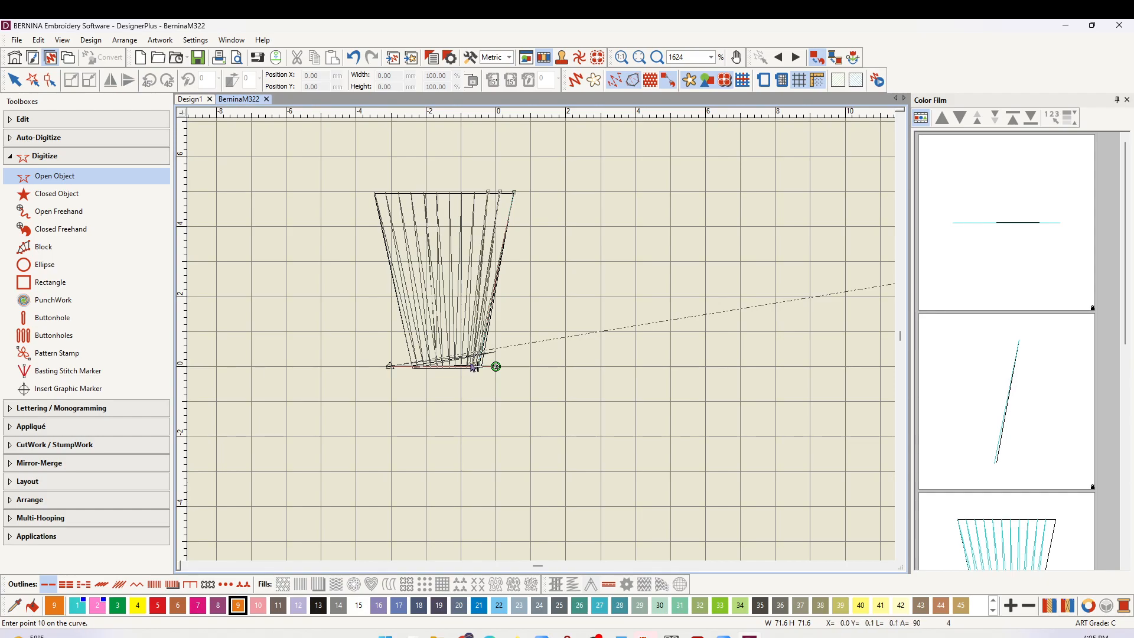
left_click(477, 193)
left_click(468, 368)
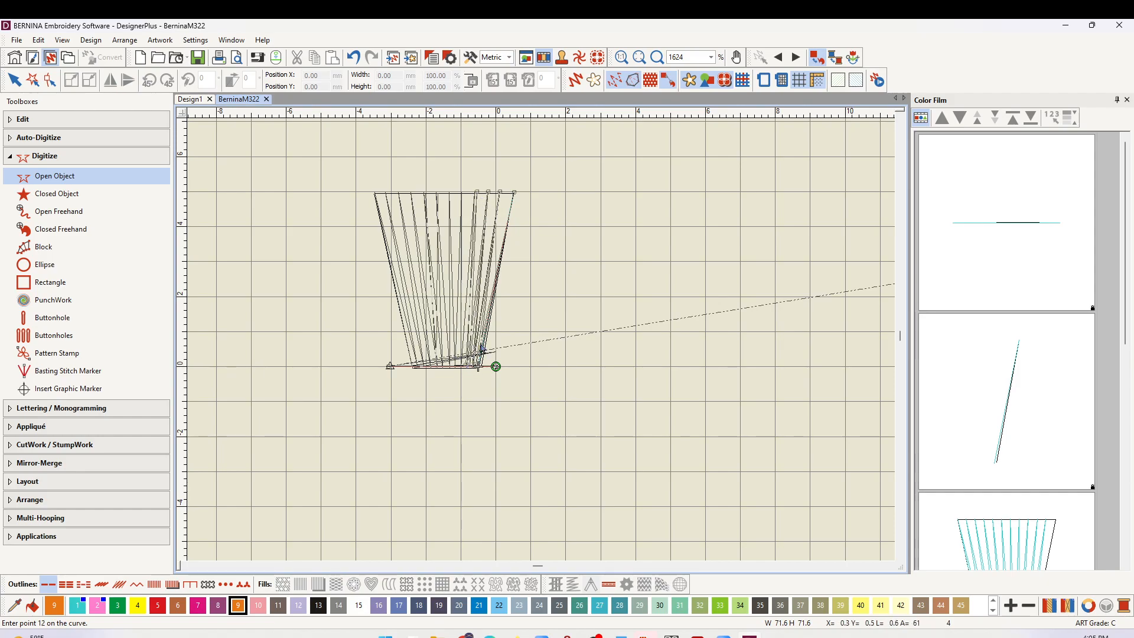
Trace the four middle spokes of the motif leftward, alternating points between its top edge and its base
left_click(463, 193)
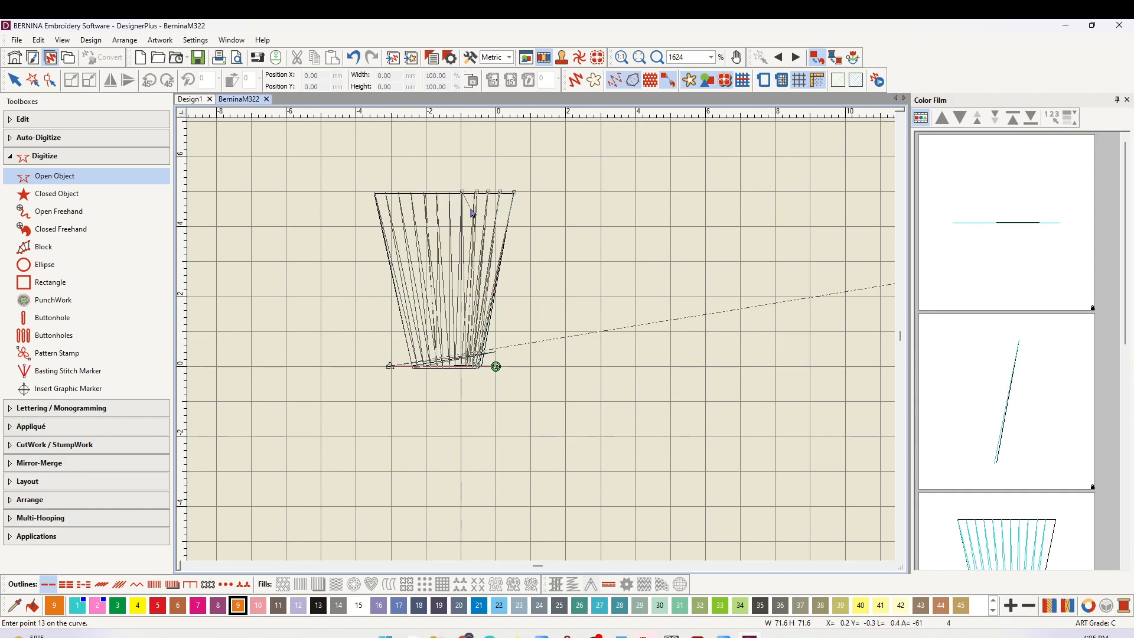
left_click(463, 369)
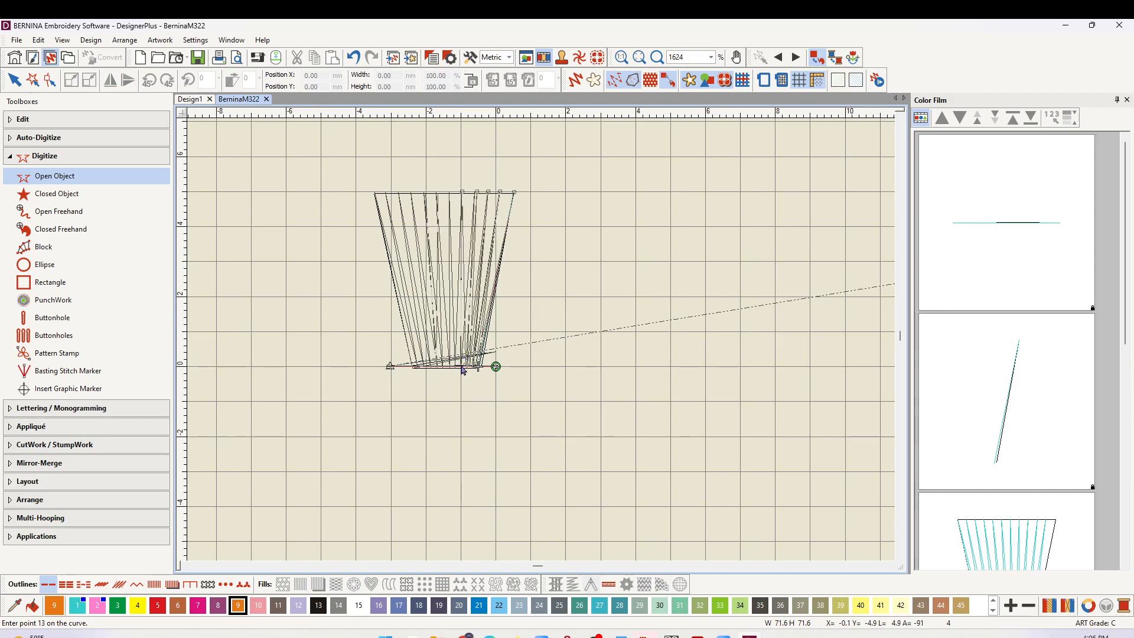
left_click(450, 192)
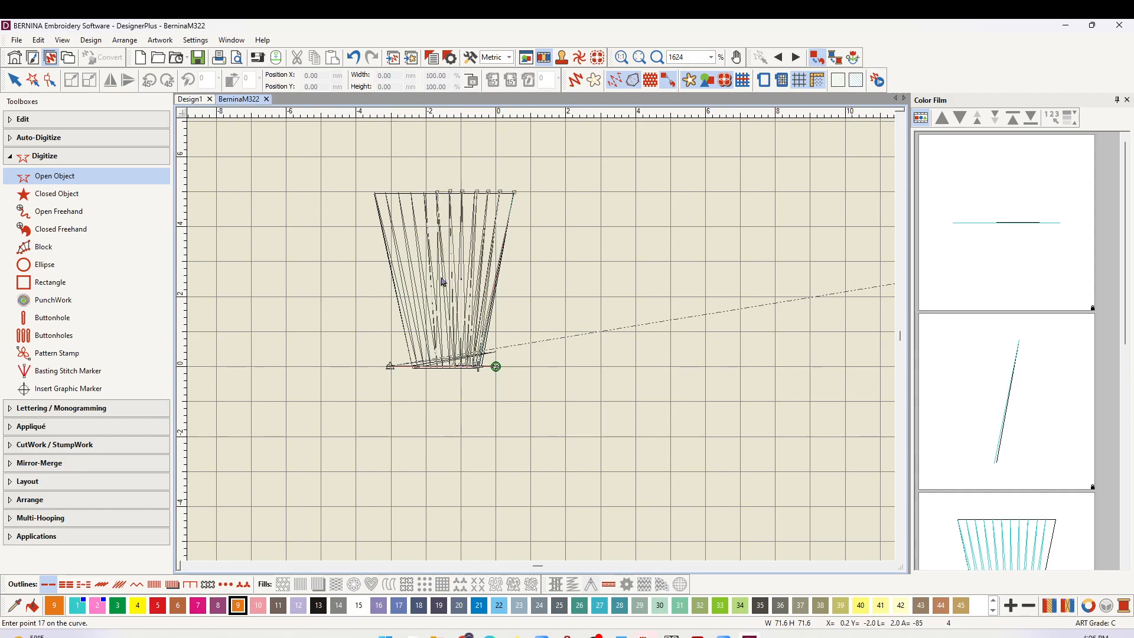
left_click(447, 366)
left_click(426, 193)
left_click(449, 351)
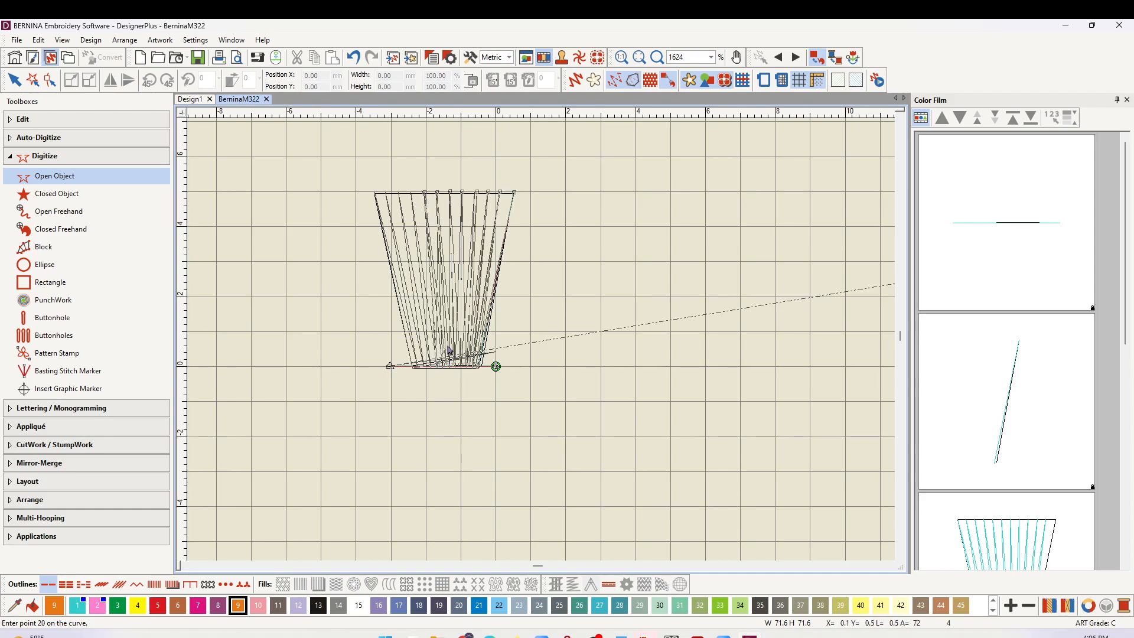
Trace the motif's four leftmost spokes, alternating points between its top edge and its base and ending at the upper left corner
left_click(411, 193)
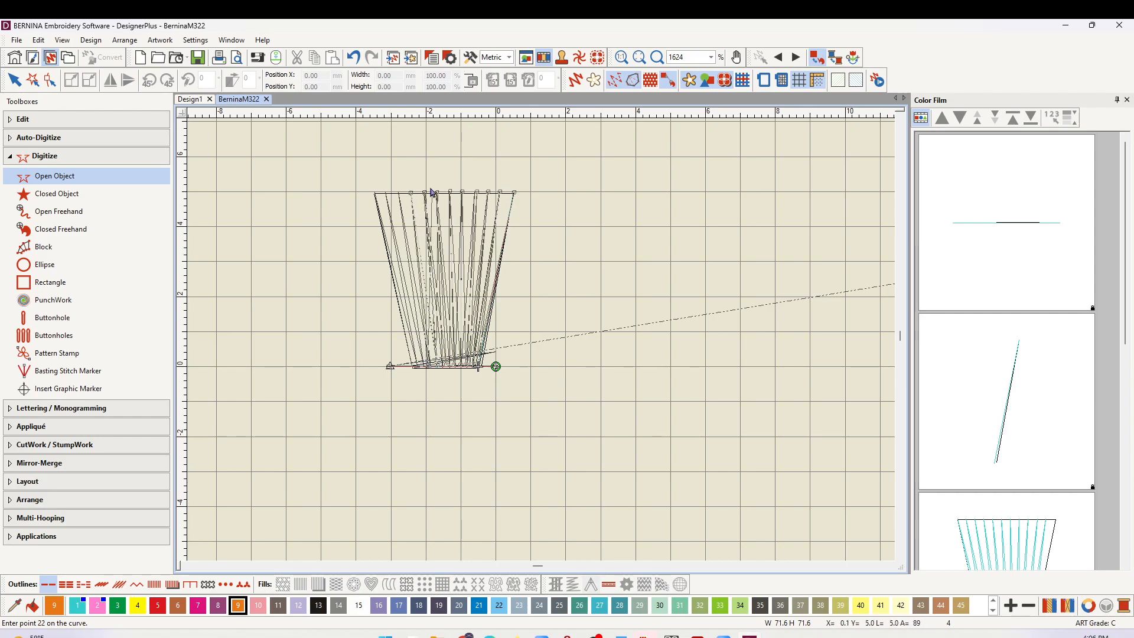
left_click(400, 192)
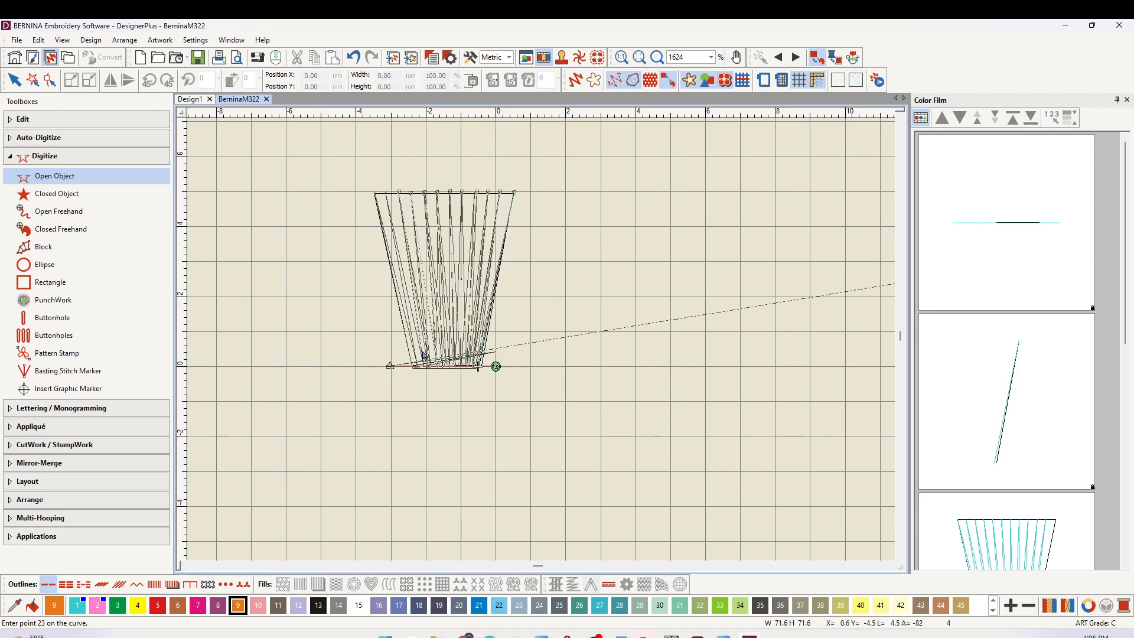
left_click(386, 192)
left_click(423, 368)
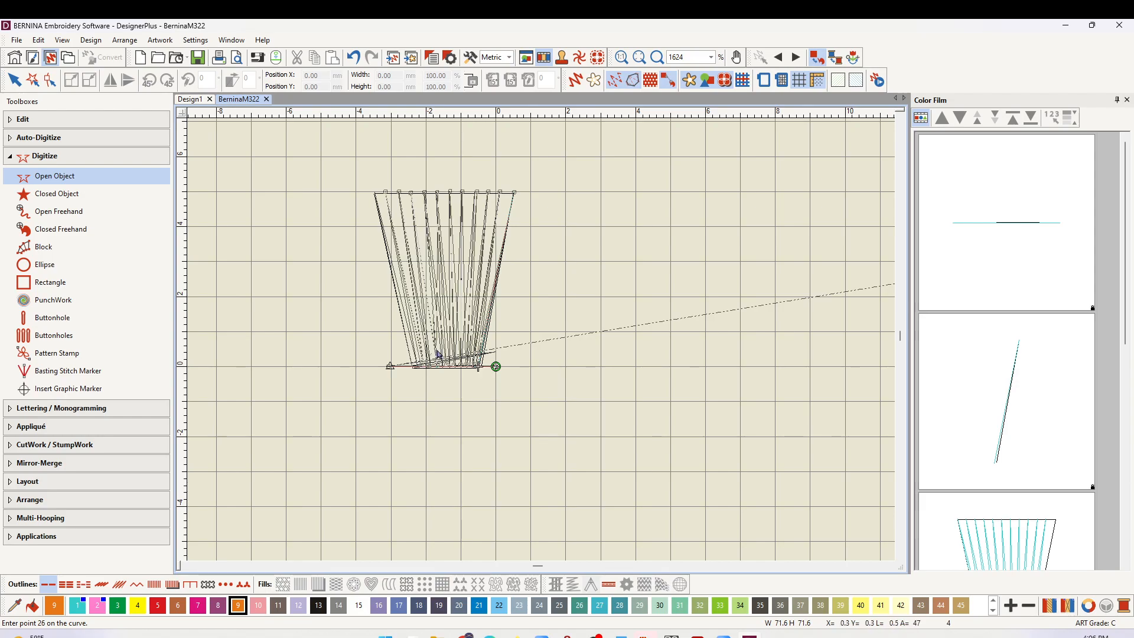
left_click(374, 193)
Finish the open outline with back-and-forth runs along the shallow diagonal and the base line, ending at the left base point
left_click(498, 356)
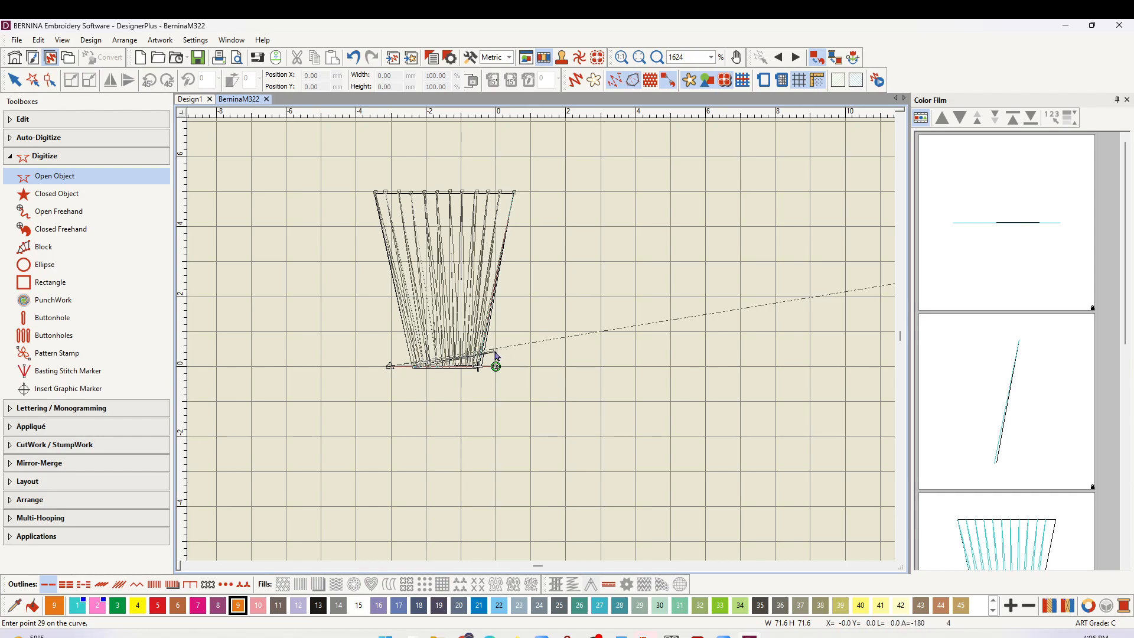
left_click(390, 367)
left_click(498, 357)
left_click(390, 368)
left_click(497, 367)
left_click(390, 368)
key("Return")
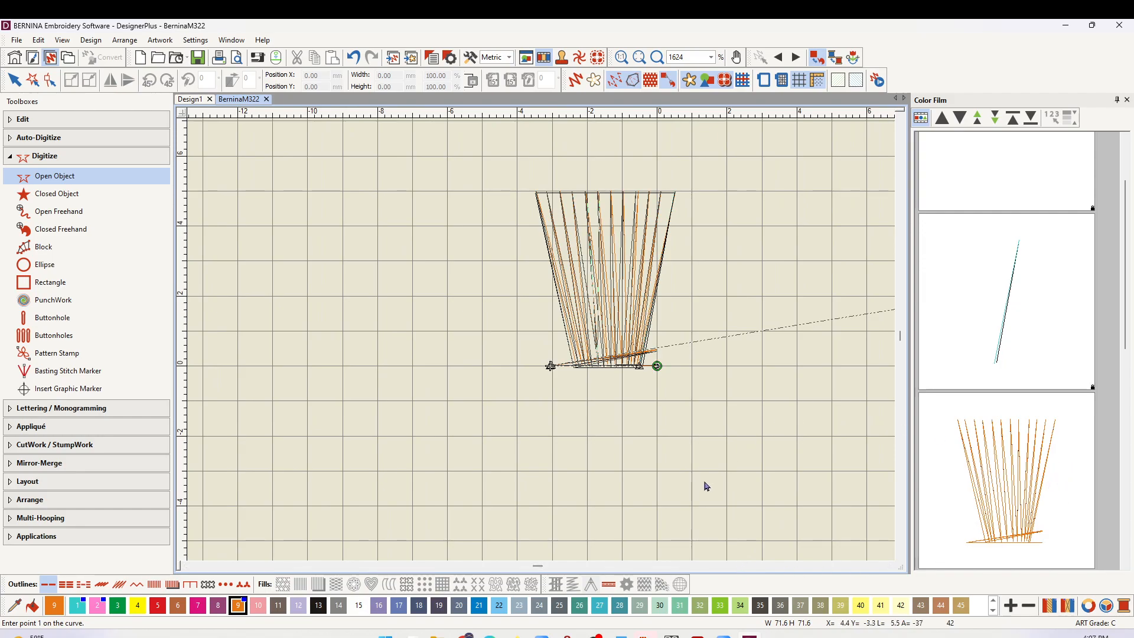
Copy the finished orange outline from BerninaM322 into Design1 and fit it to the view
left_click(1015, 490)
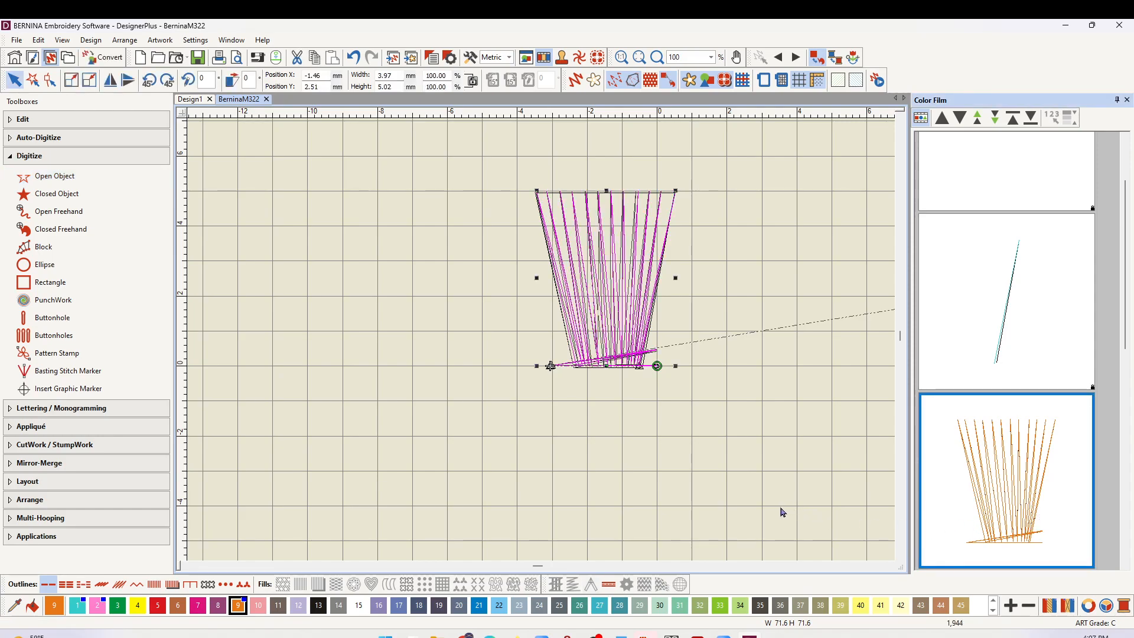
left_click(190, 99)
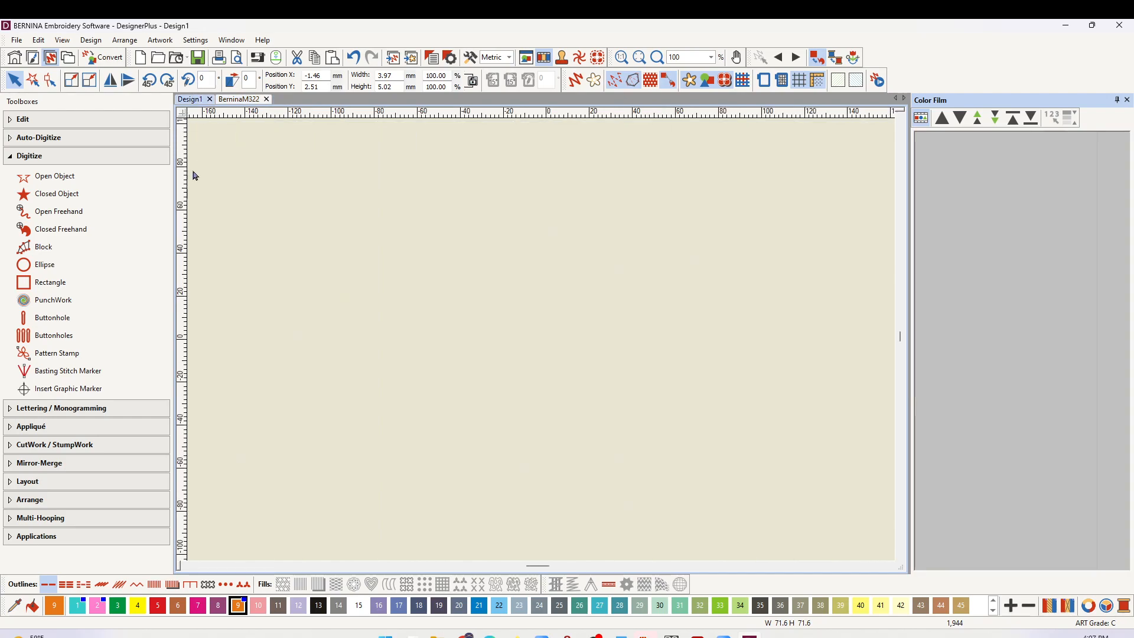
key("ctrl+v")
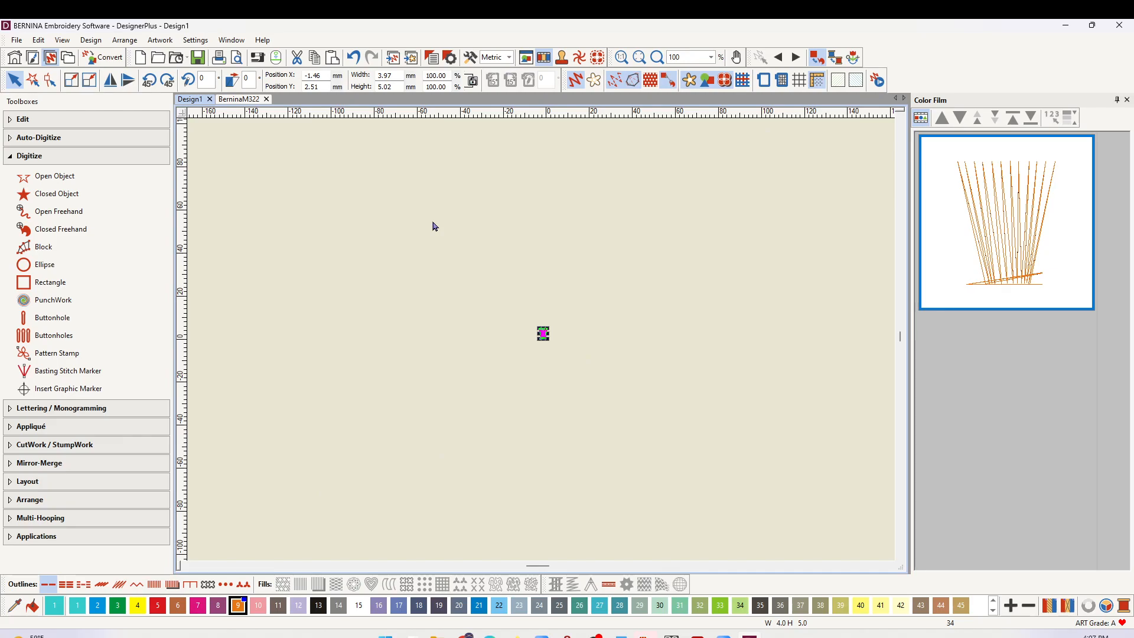
scroll(433, 224, "down", 1)
key("0")
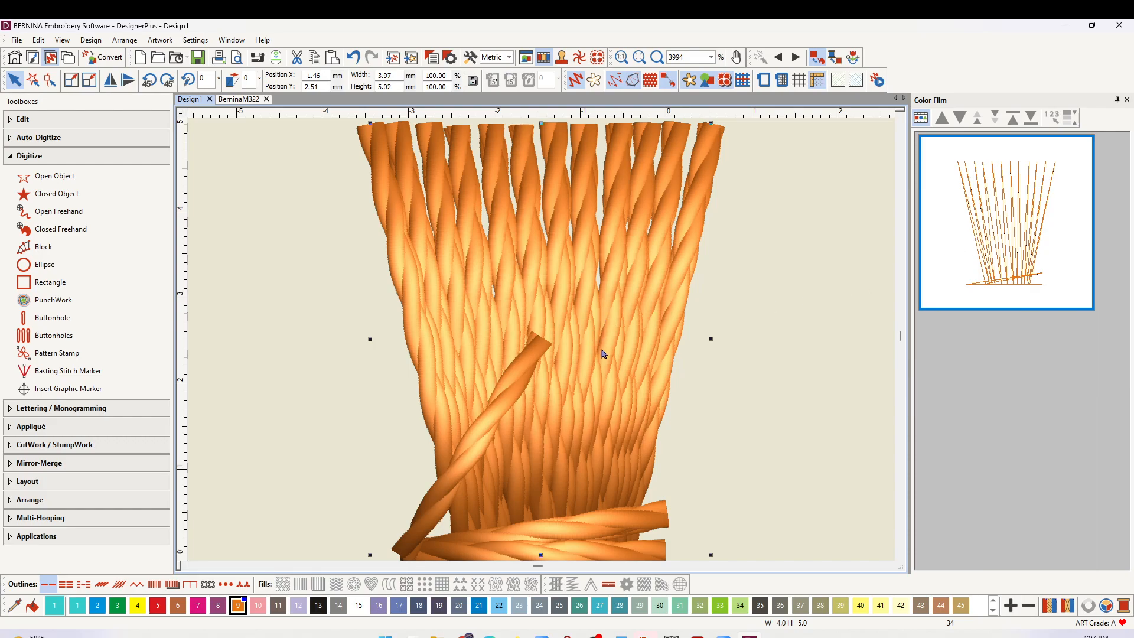
Set the start needle position to First stitch of design and the end needle position to Last stitch of design
key("t")
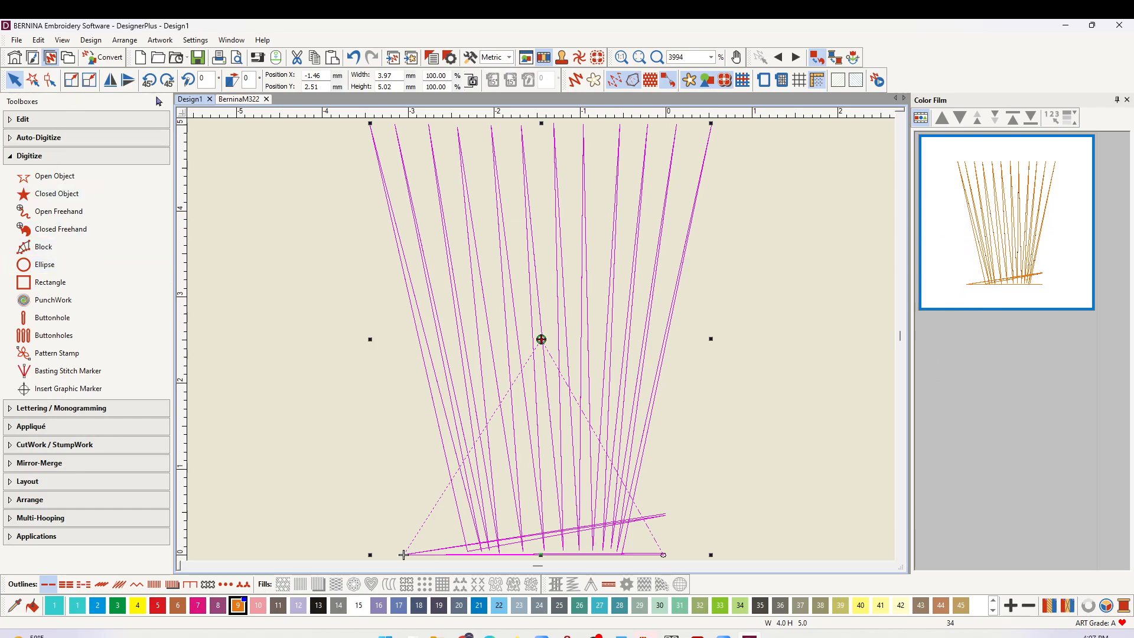
left_click(90, 41)
left_click(131, 83)
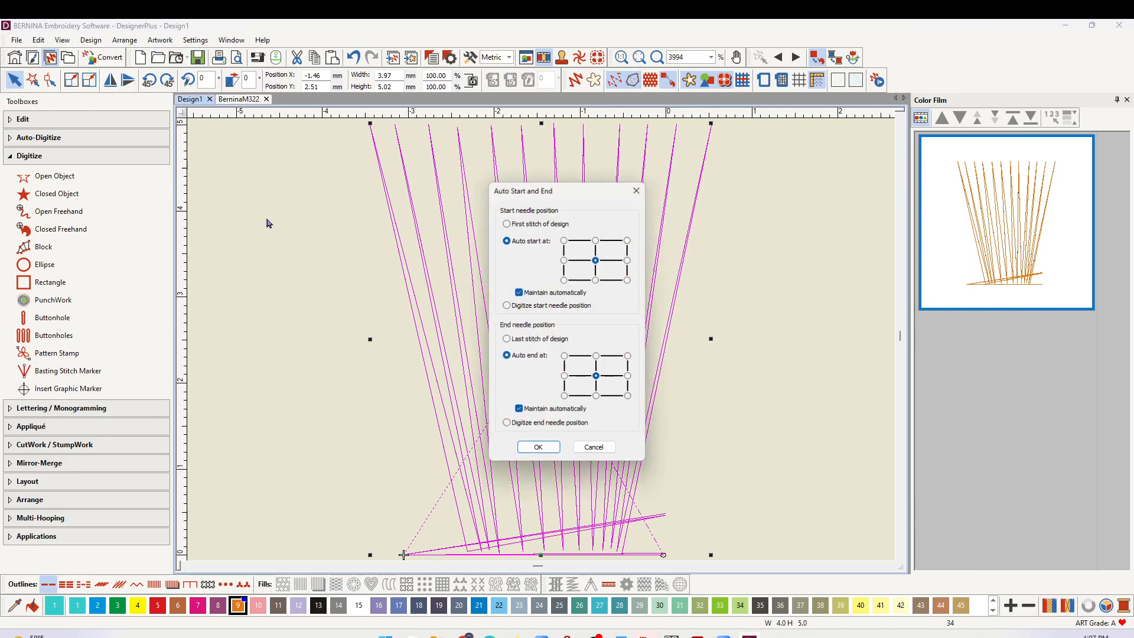
left_click(507, 225)
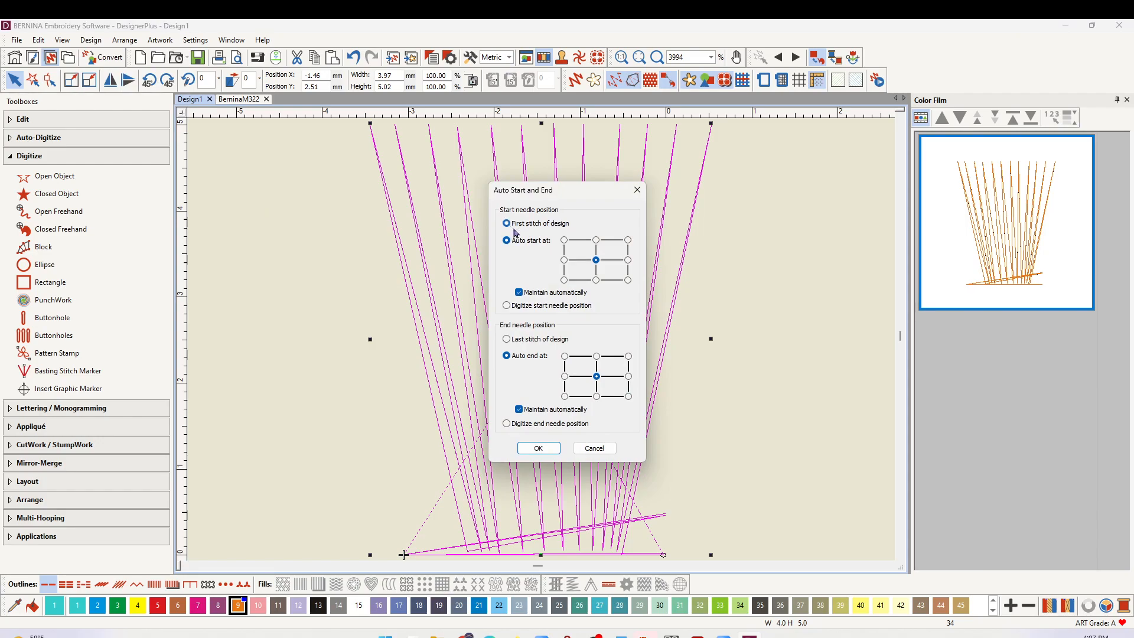
left_click(507, 340)
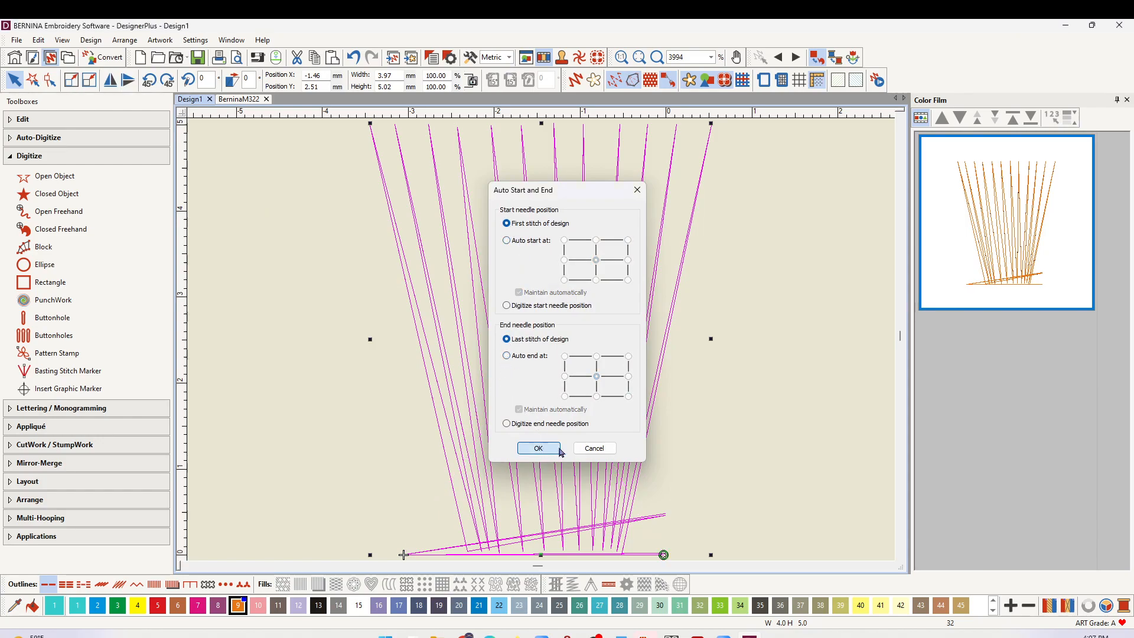
left_click(538, 448)
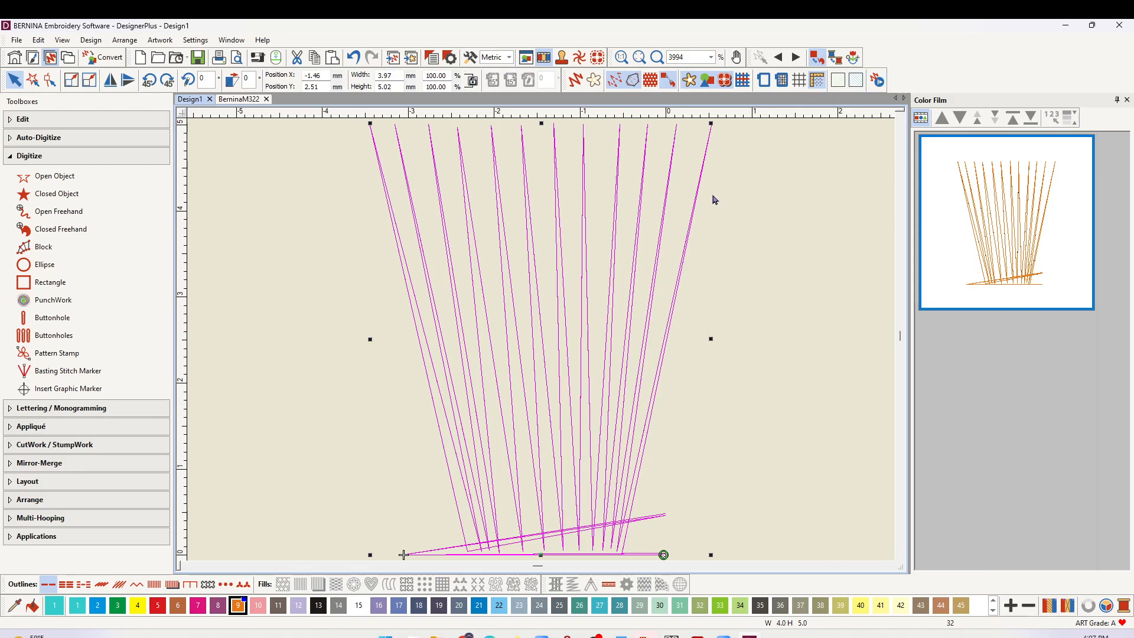
Examine the motif's stitching order by playing its stitch-out at 60 s/m and viewing the stitches in Artistic View
key("shift+a")
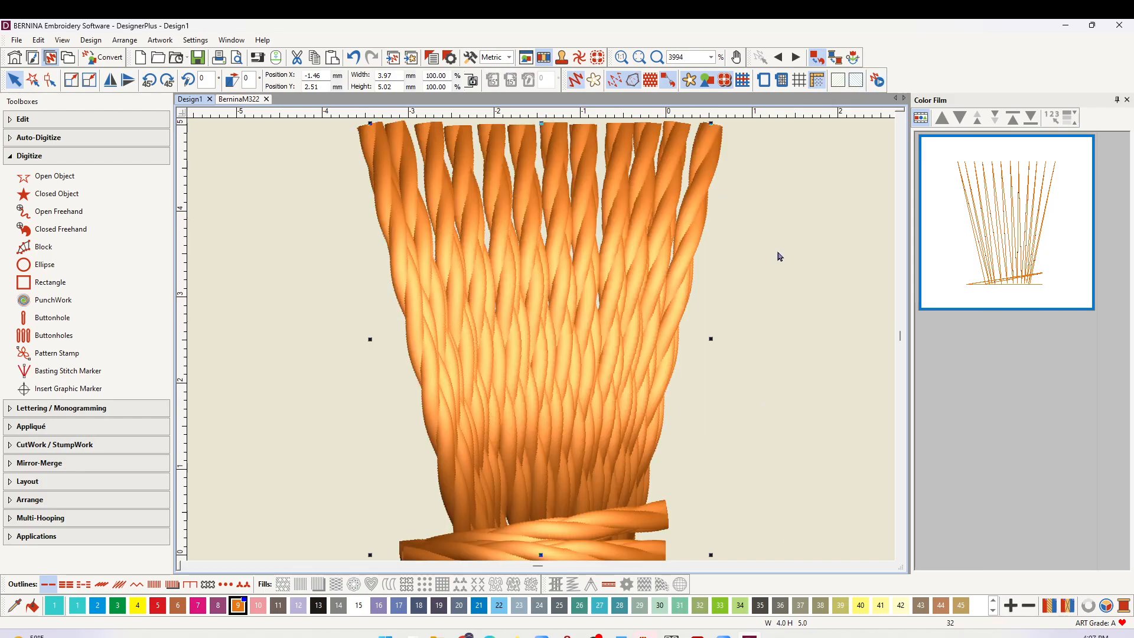
key("shift+a")
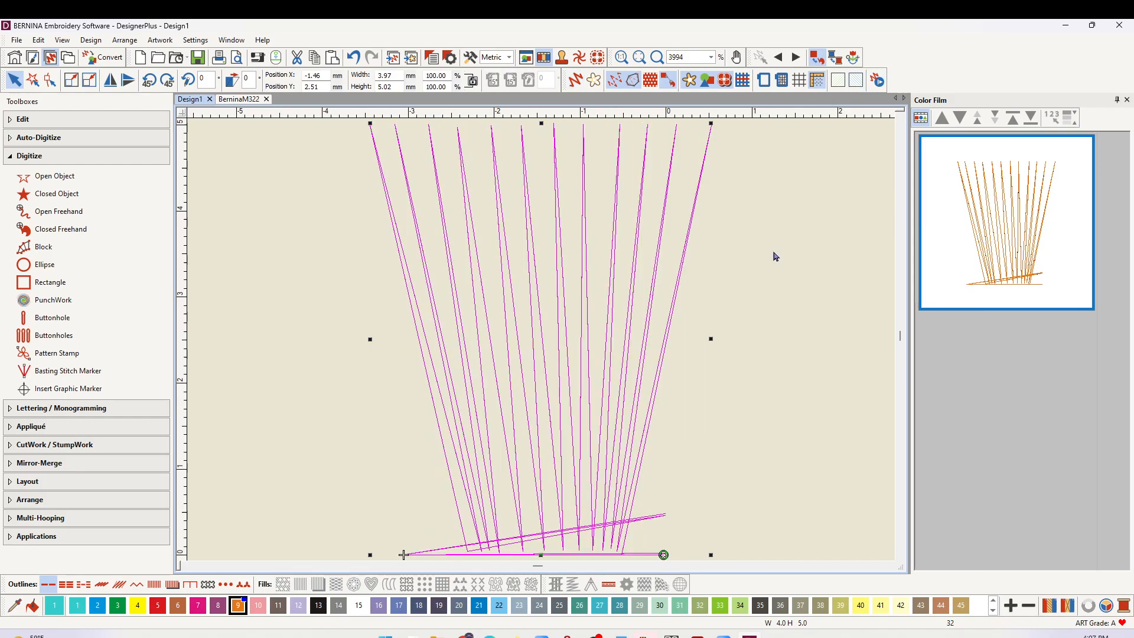
left_click(879, 84)
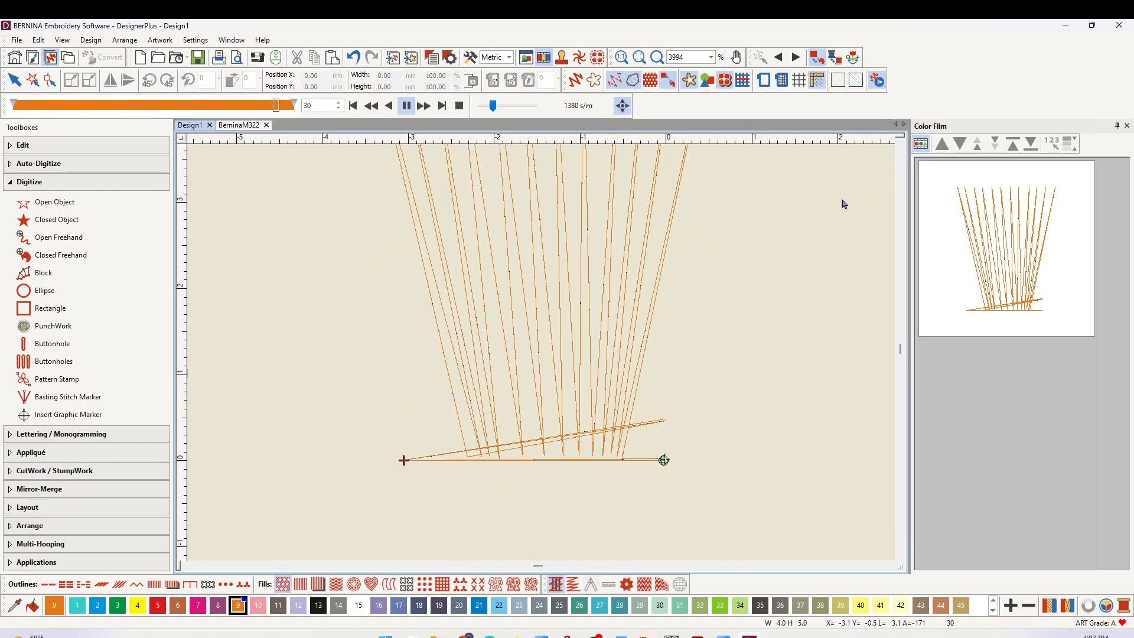
left_click_drag(492, 106, 479, 107)
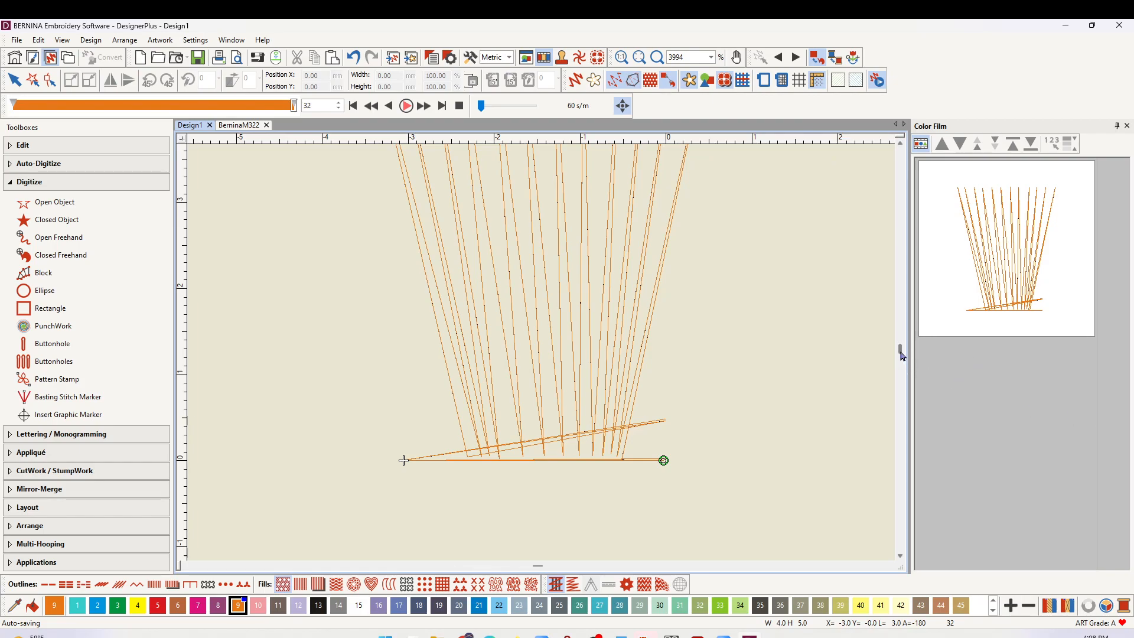
scroll(901, 355, "down", 10)
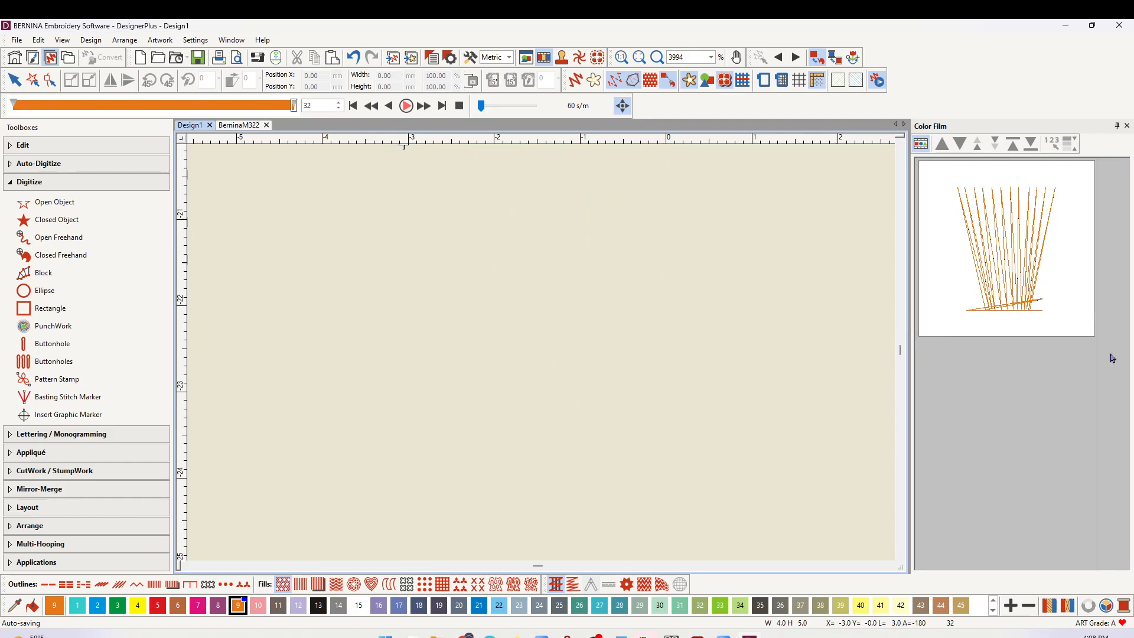
left_click(965, 316)
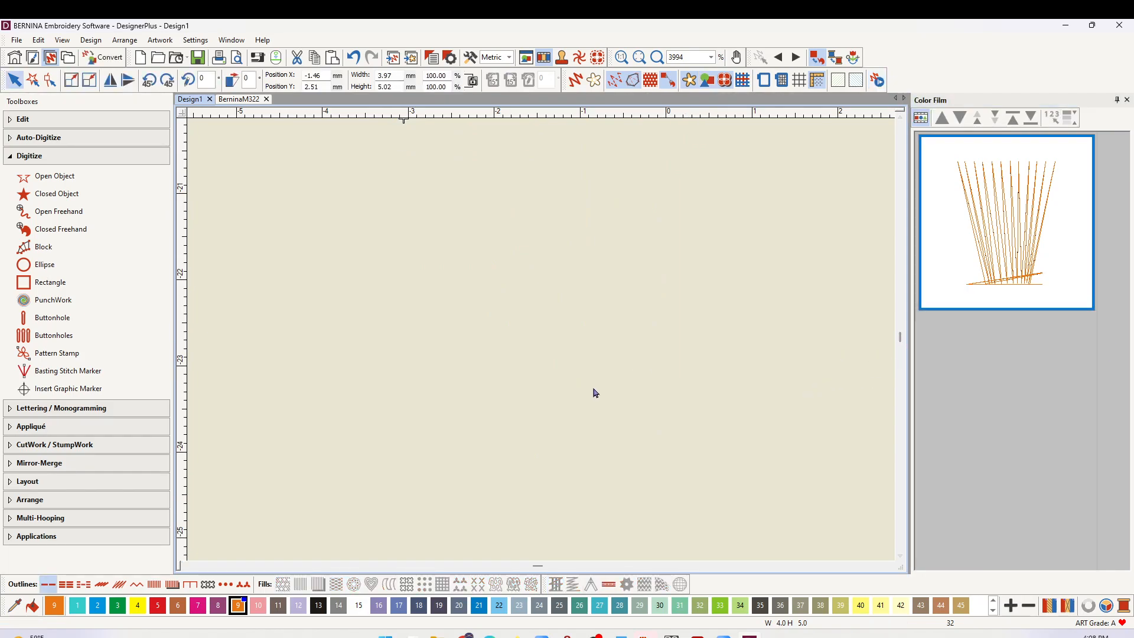
key("0")
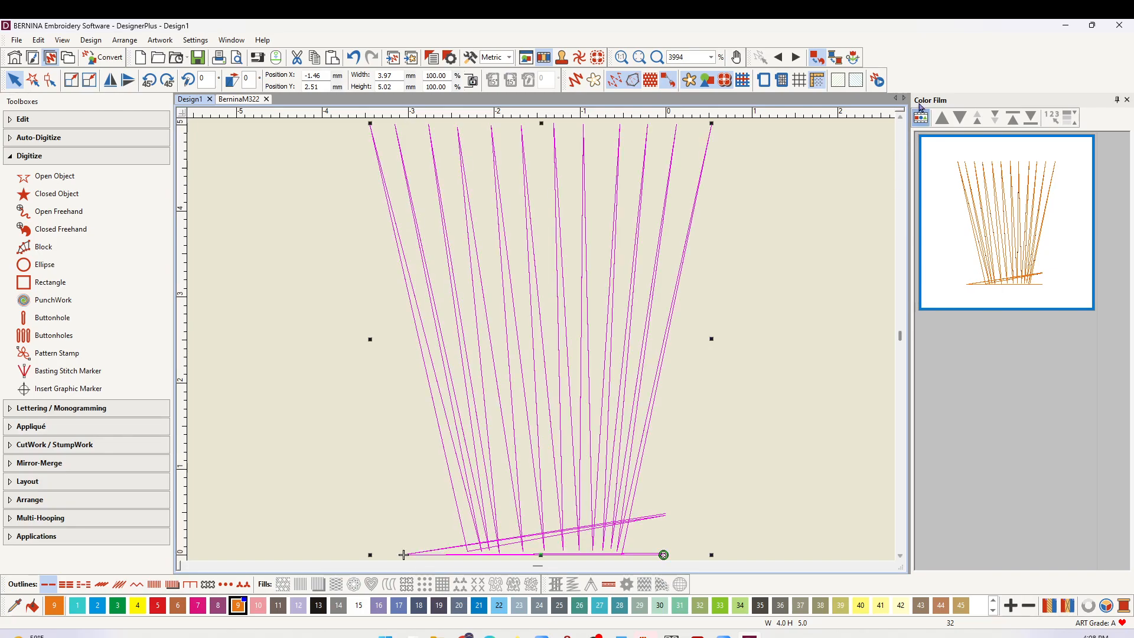
left_click(879, 82)
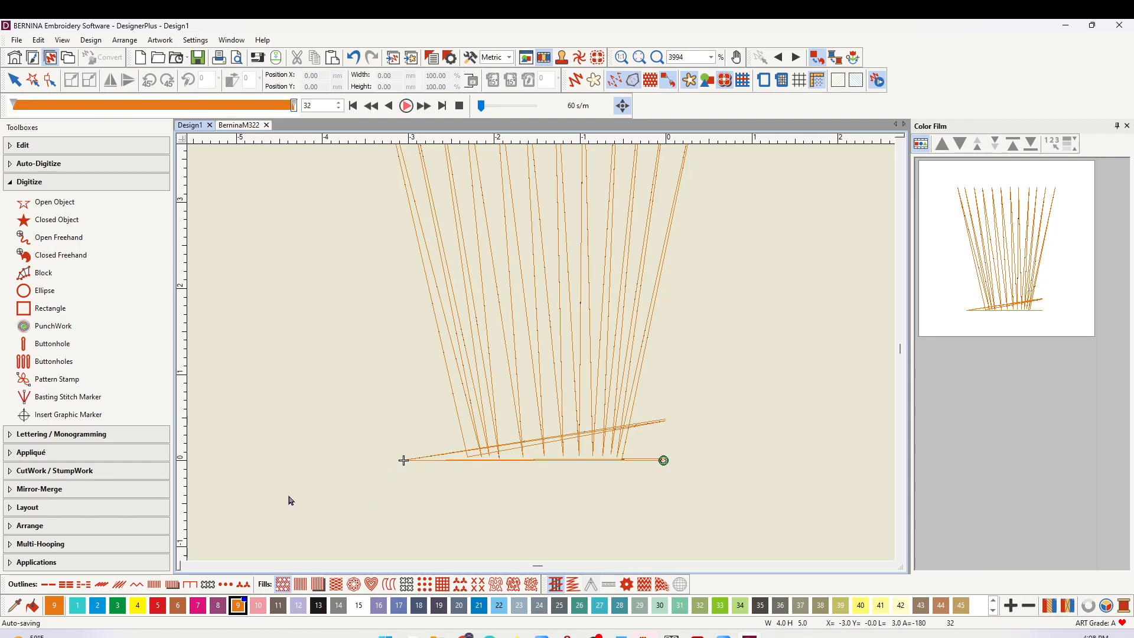
key("shift+t")
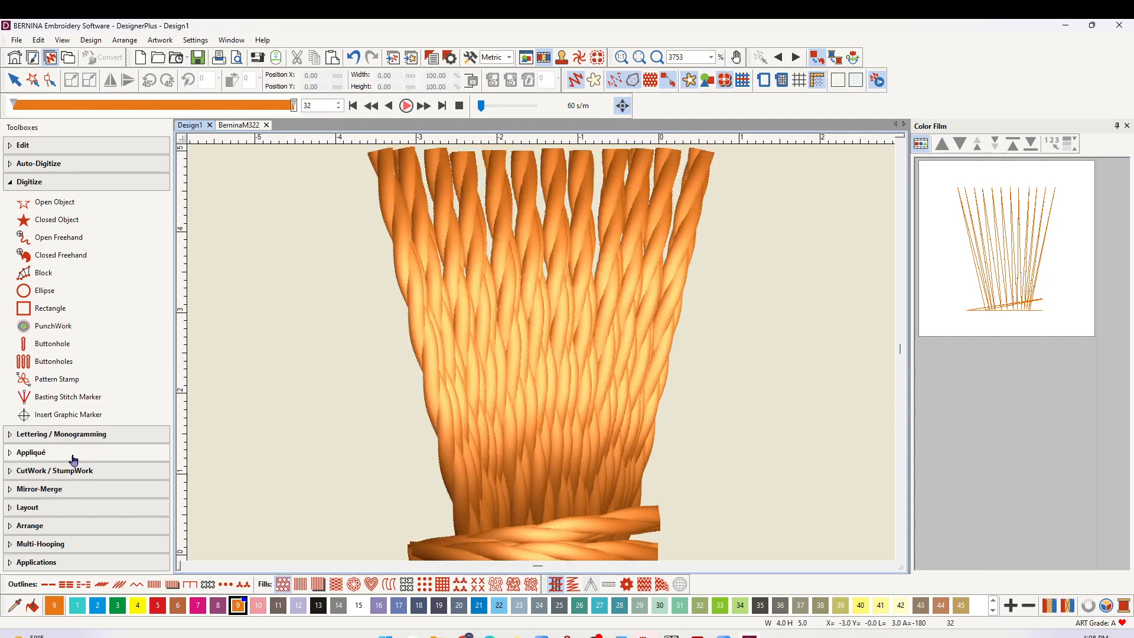
Create a pattern named BerninaM322 from the motif in the current pattern set, overwriting the existing pattern of that name
left_click(948, 272)
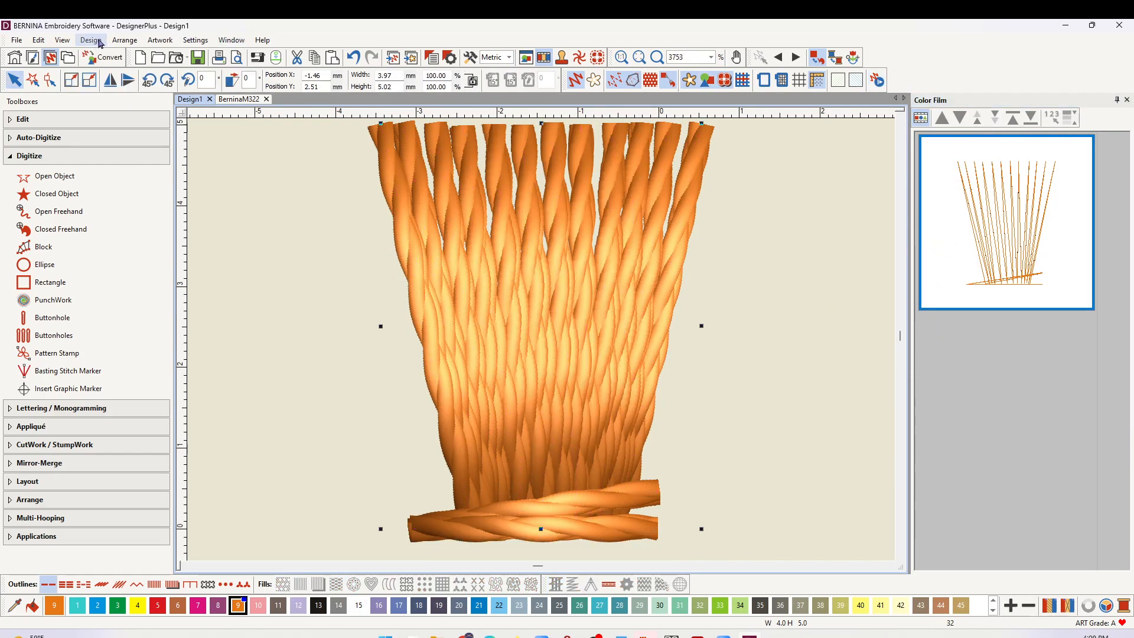
left_click(195, 40)
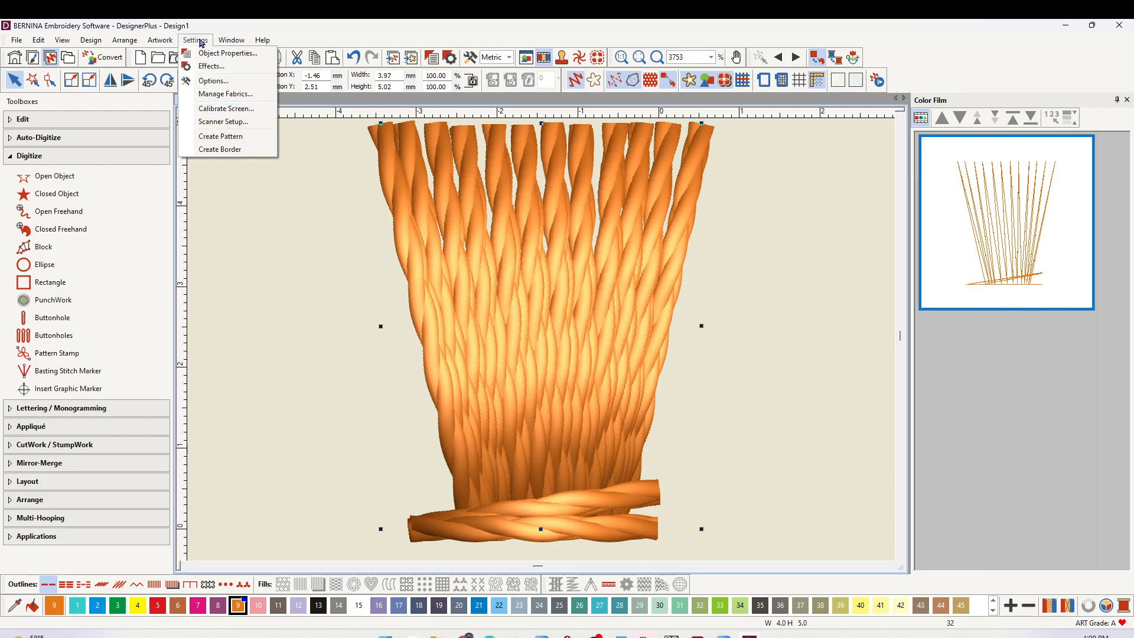
left_click(235, 138)
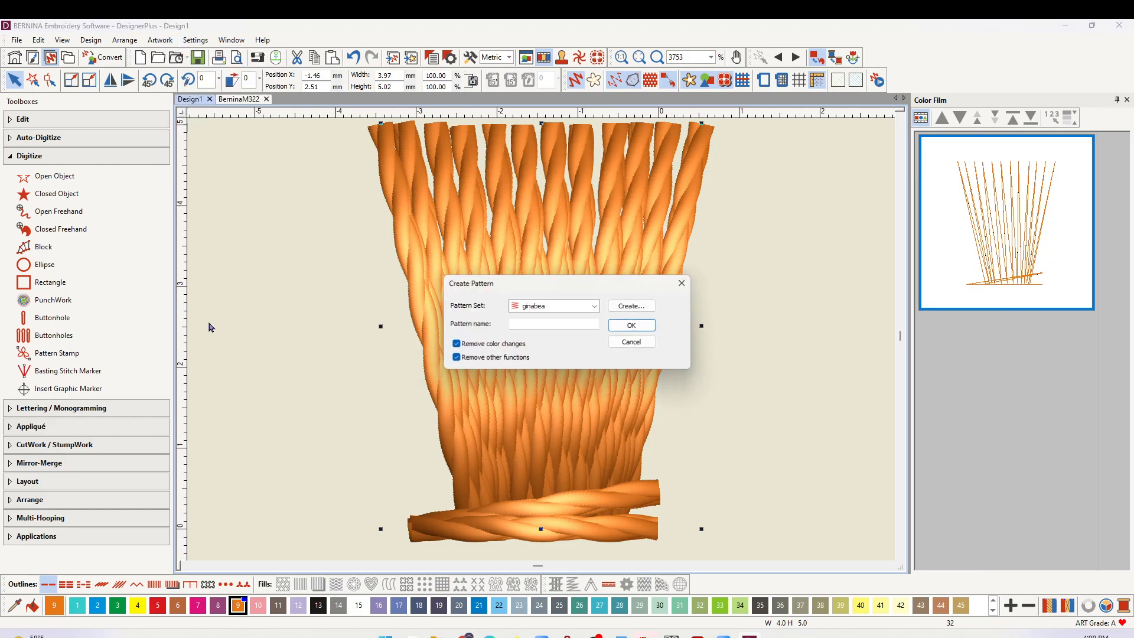
left_click(566, 322)
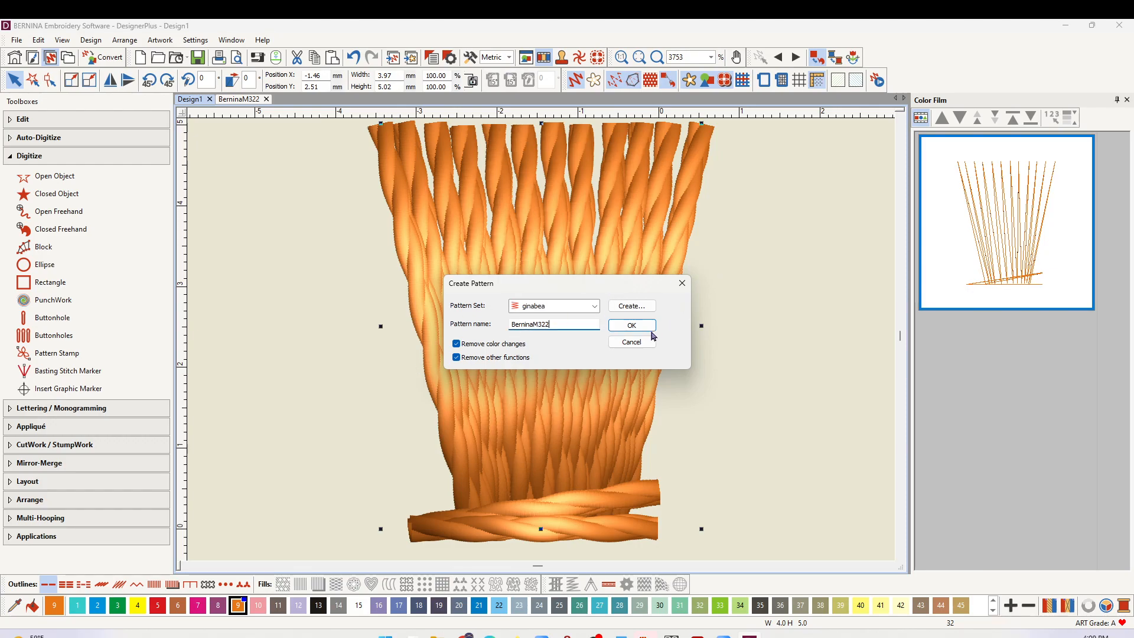
left_click(632, 330)
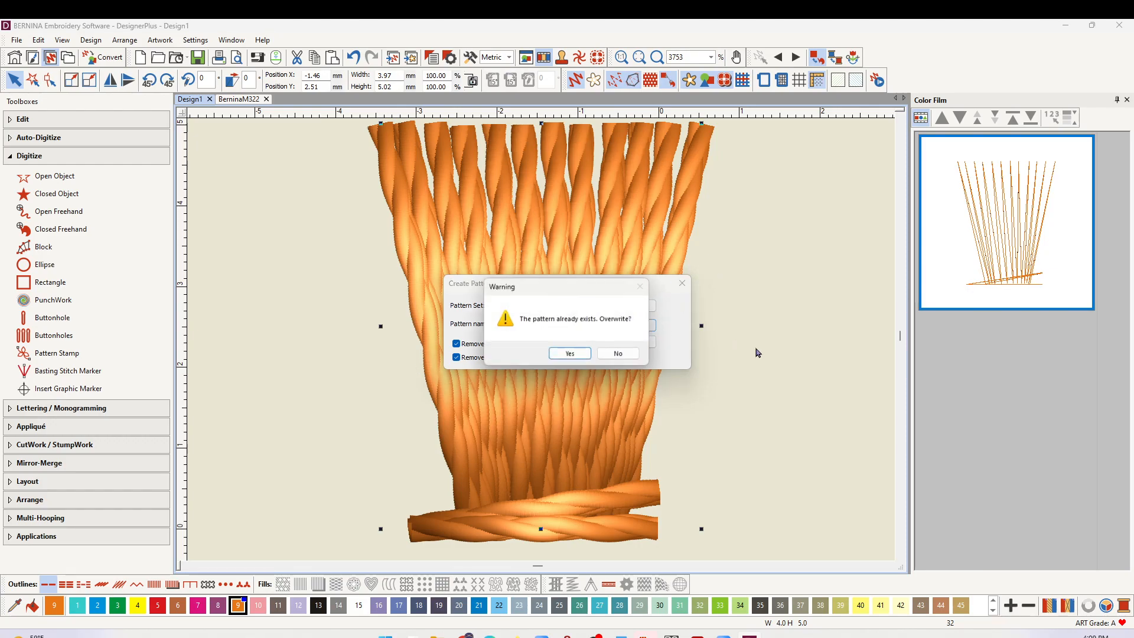
left_click(571, 355)
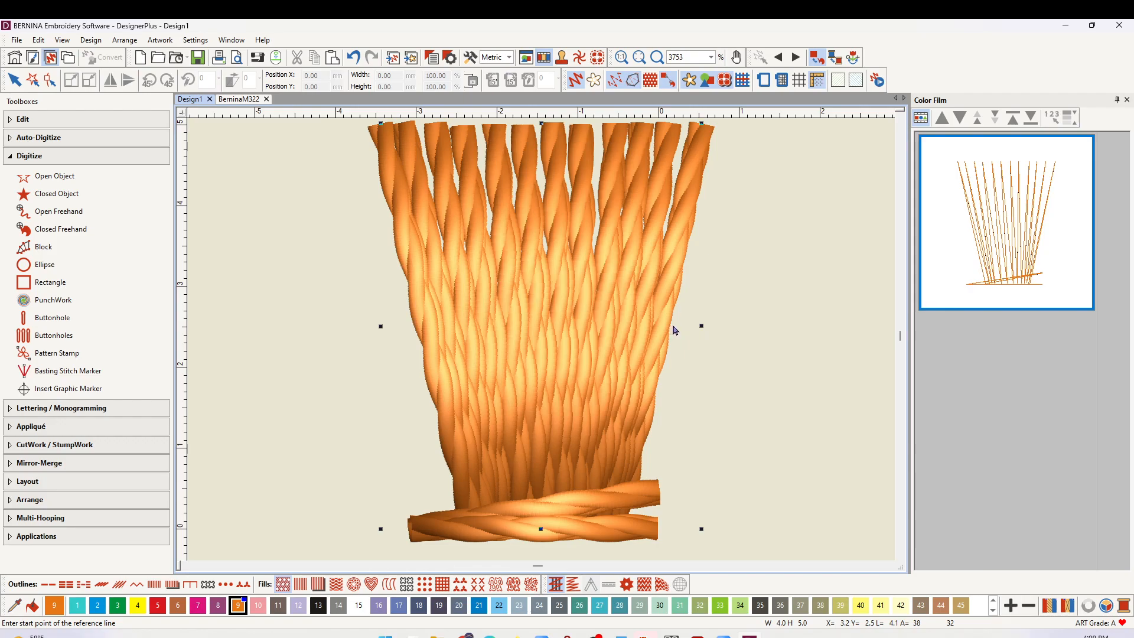
Define the pattern's reference line horizontally across the motif's mid-height, about 3.2 mm long, from its right edge to its left edge
left_click(669, 325)
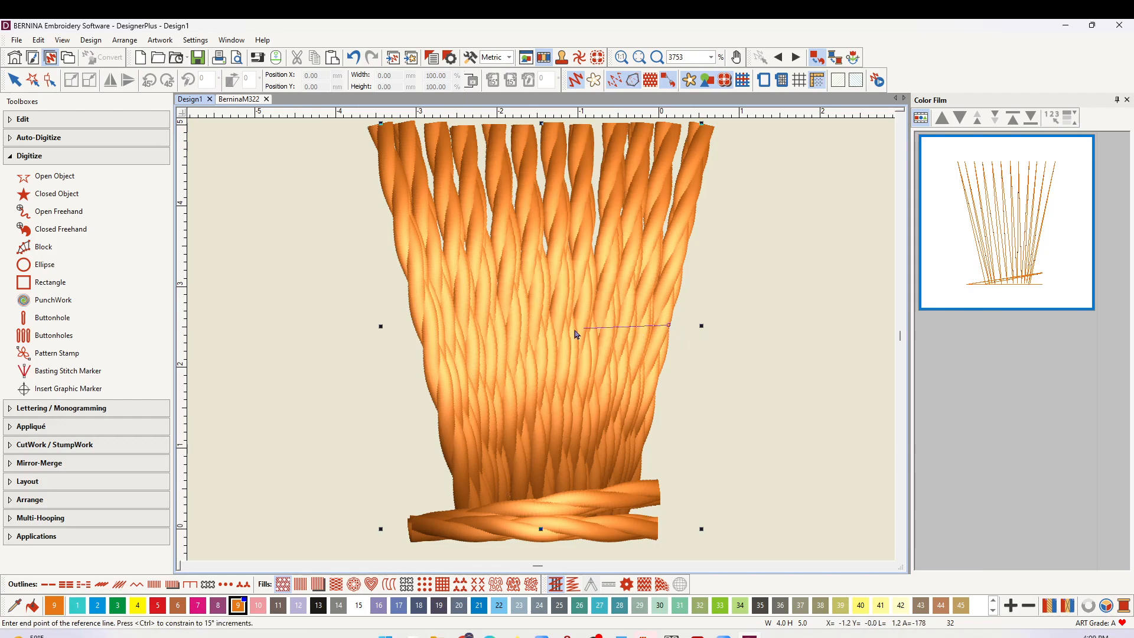
left_click(408, 329)
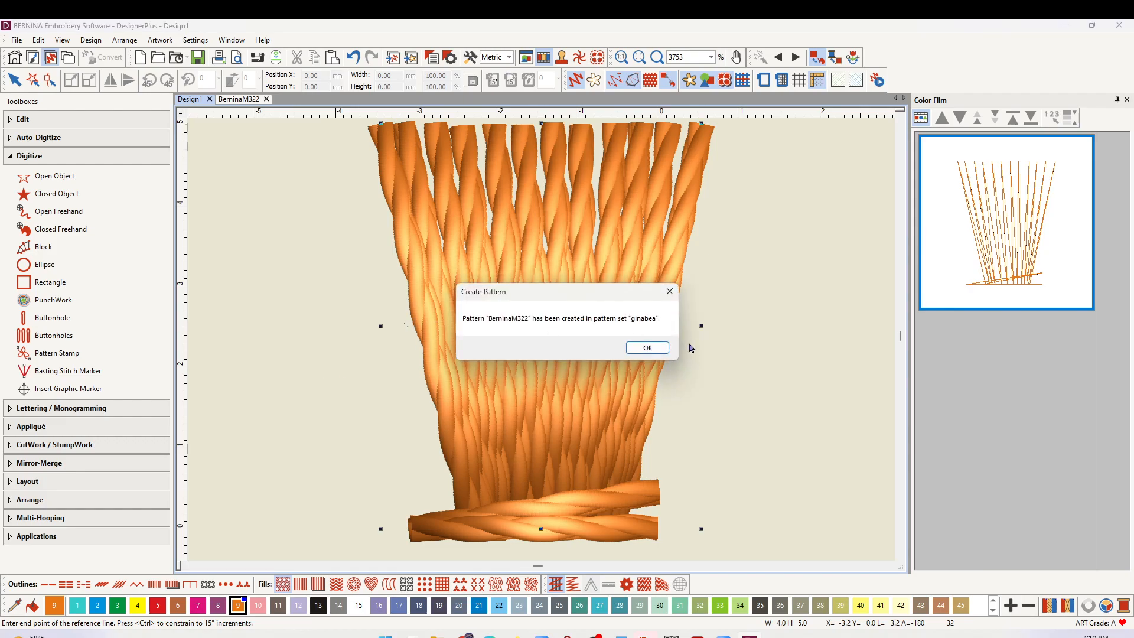
left_click(642, 346)
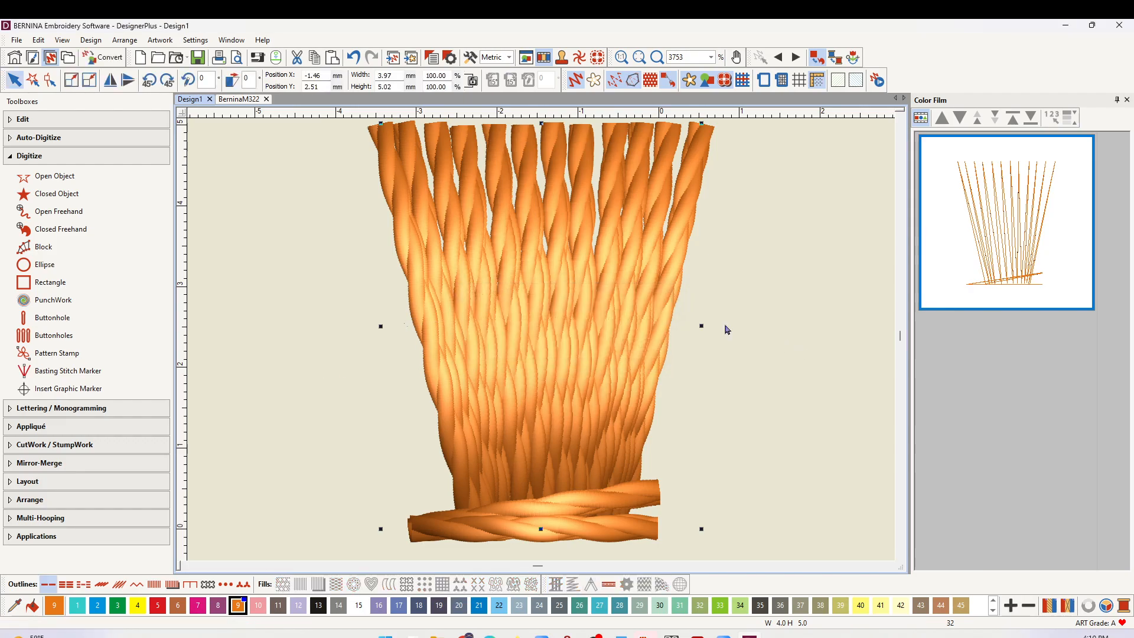
Draw a circle about 64 mm in diameter around the small stitch motif
key("0")
key("1")
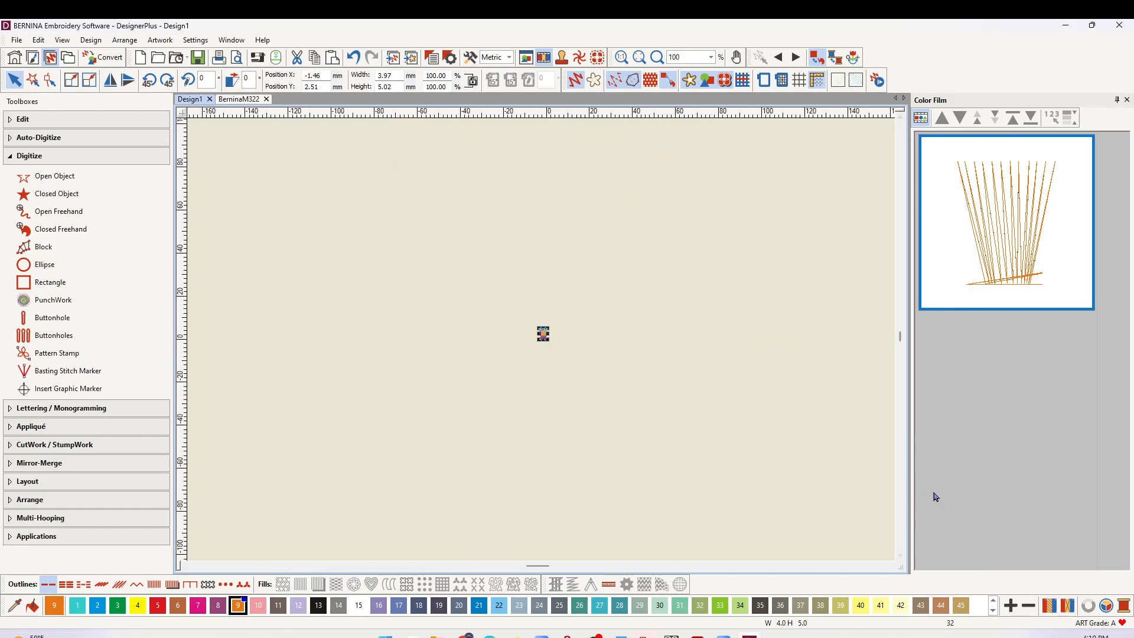
left_click(46, 264)
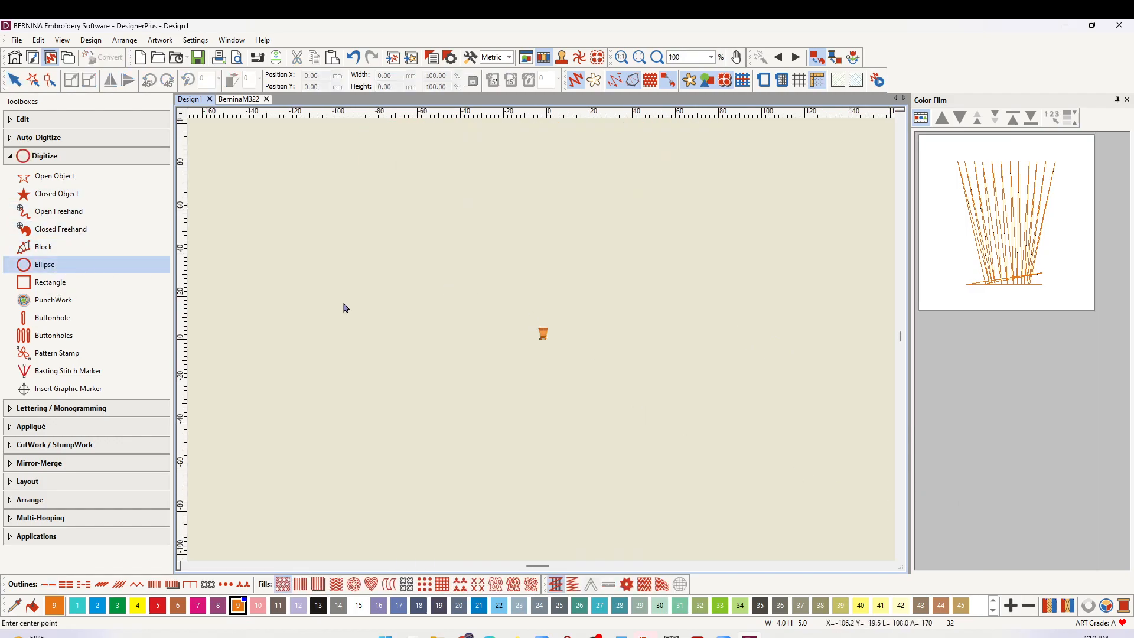
left_click(534, 312)
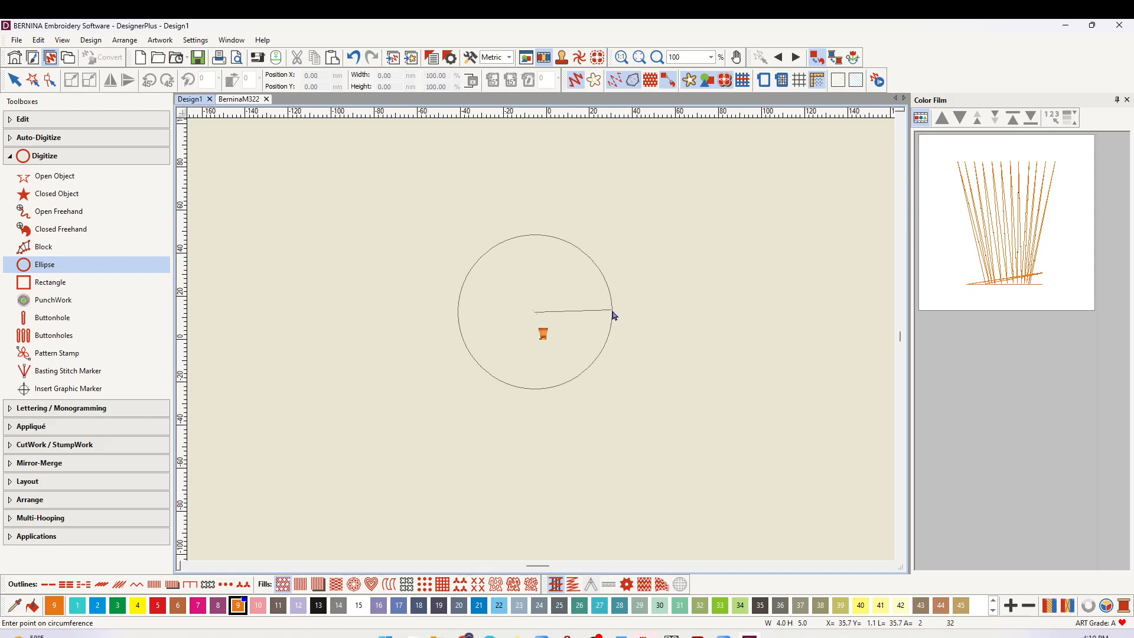
left_click(603, 313)
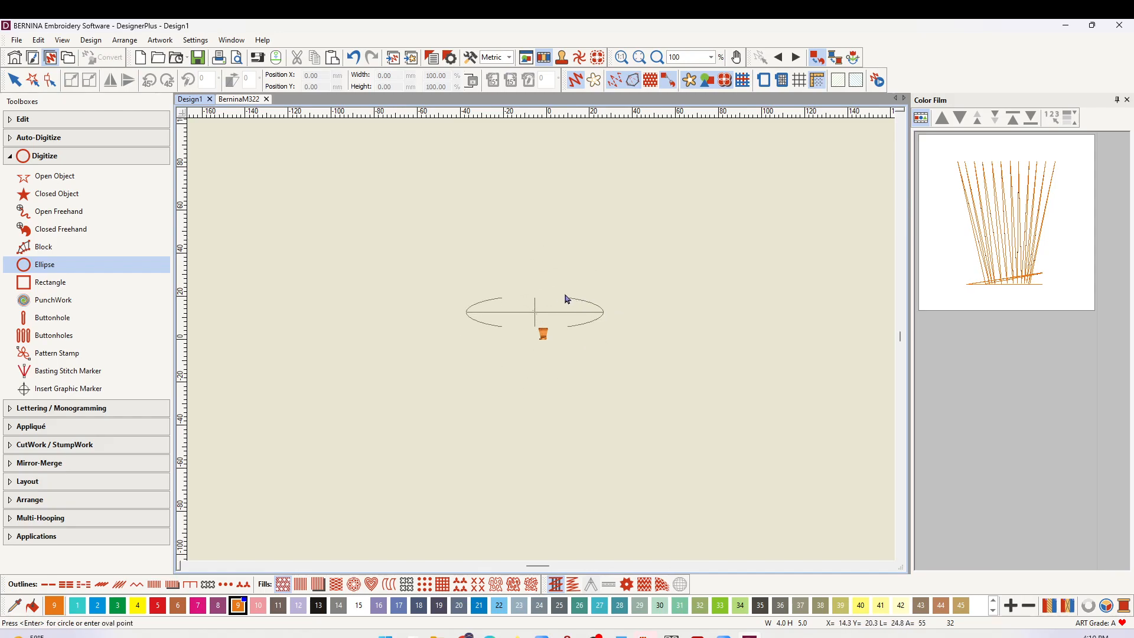
key("Return")
Change the circle from a fill to a single-line outline and color it with pink thread color 10
left_click(1045, 425)
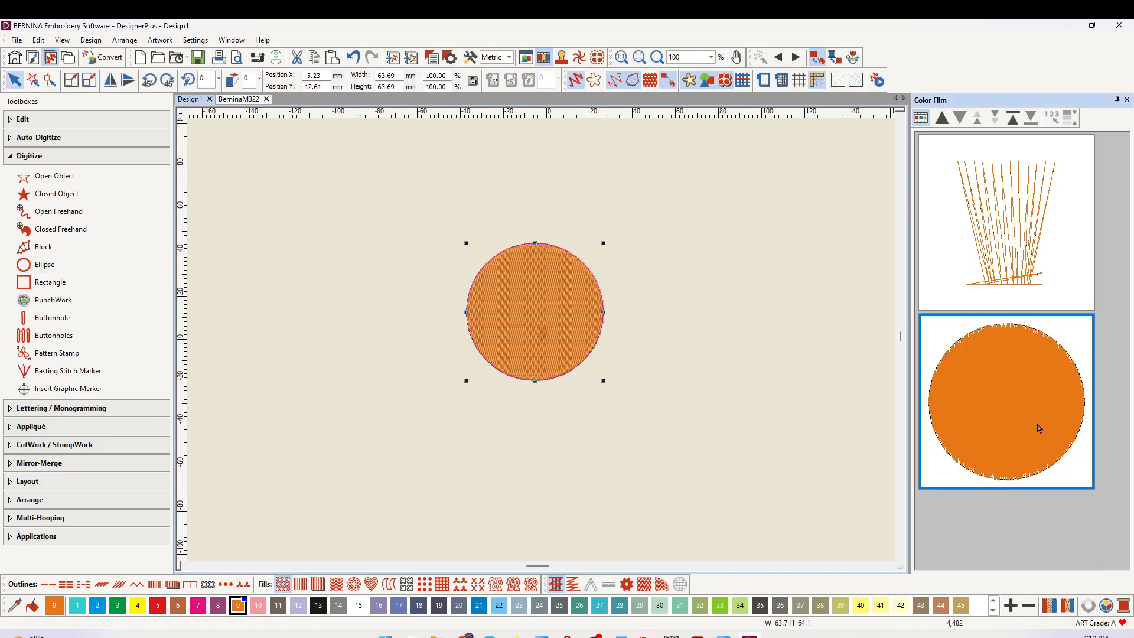
left_click(48, 584)
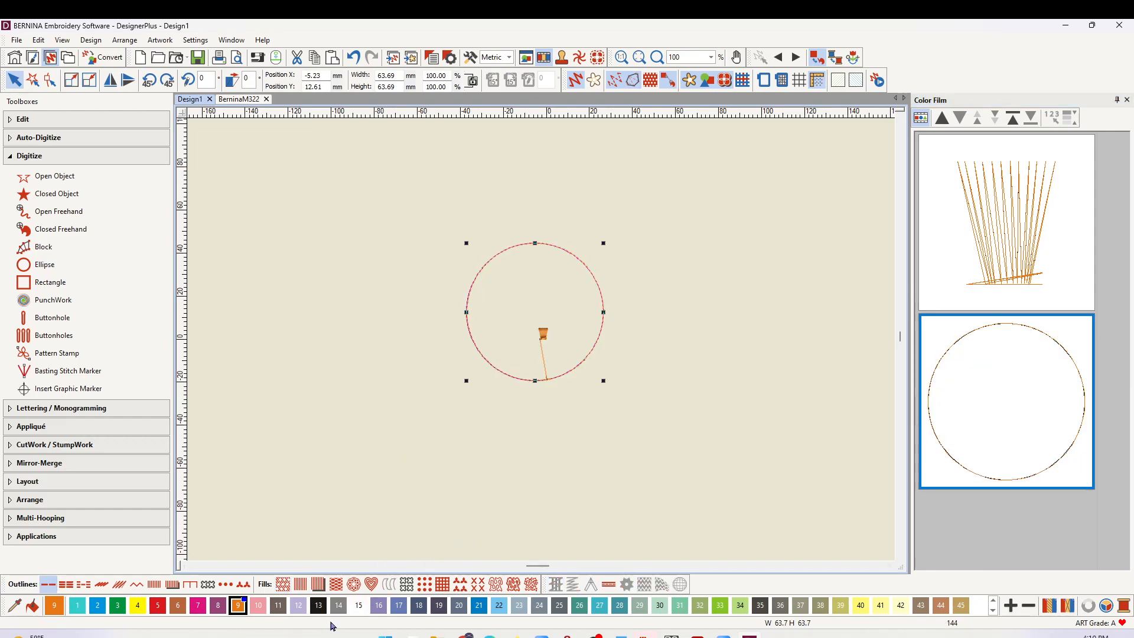
left_click(258, 605)
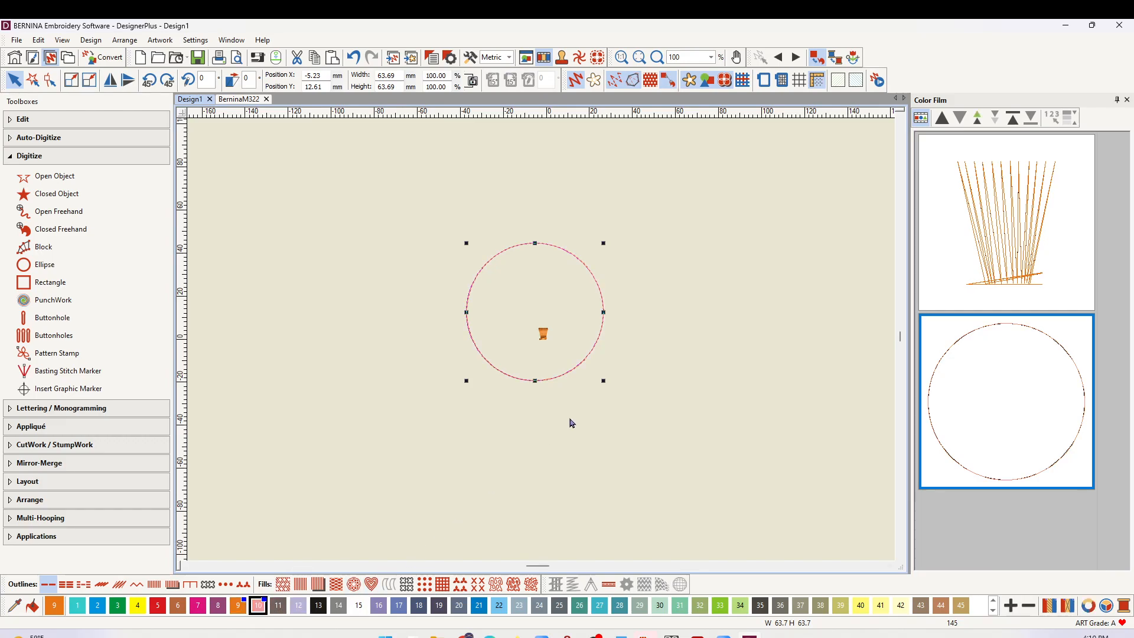
left_click_drag(565, 374, 544, 341)
key("ctrl+z")
Set the circle's outline type to Pattern Run and apply the BerninaM322 pattern from the custom pattern set it was saved in
right_click(245, 588)
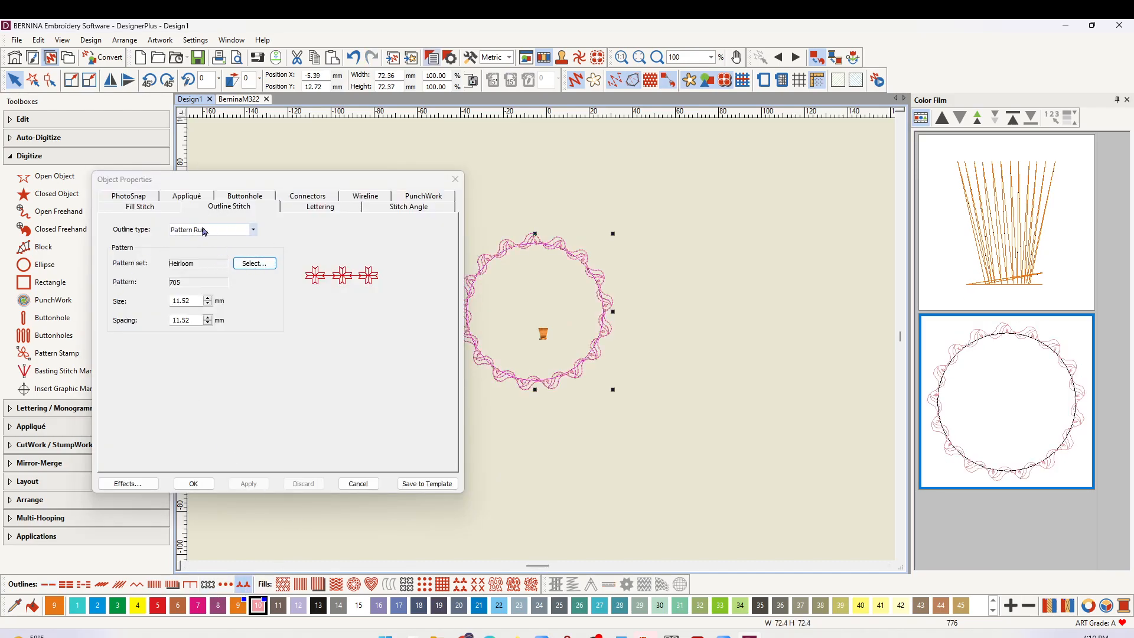
left_click(255, 263)
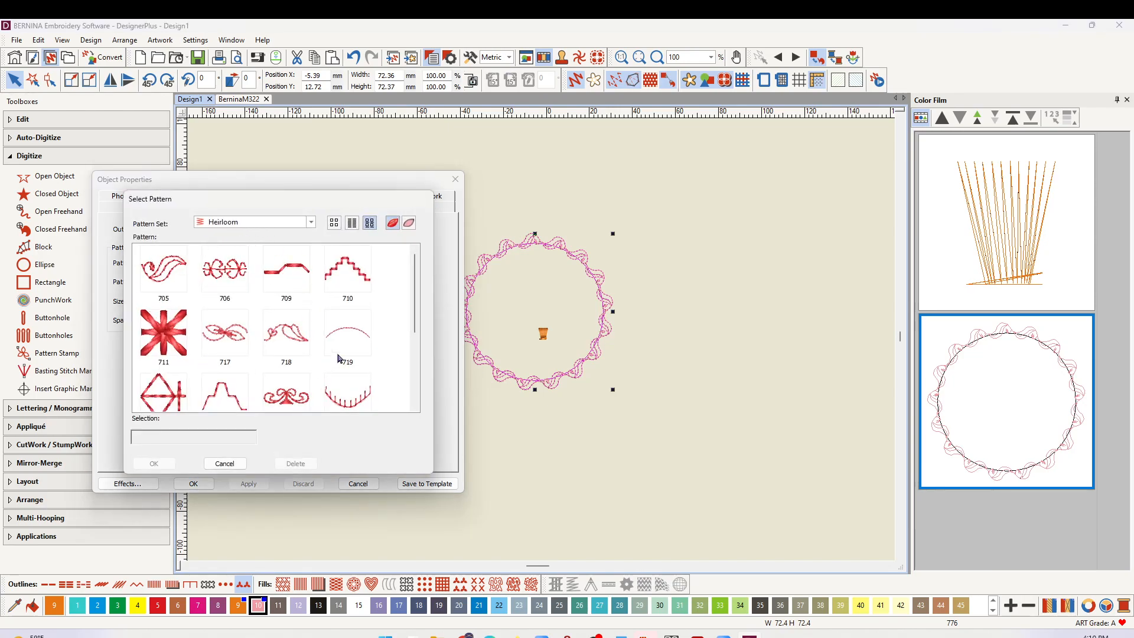
left_click(311, 222)
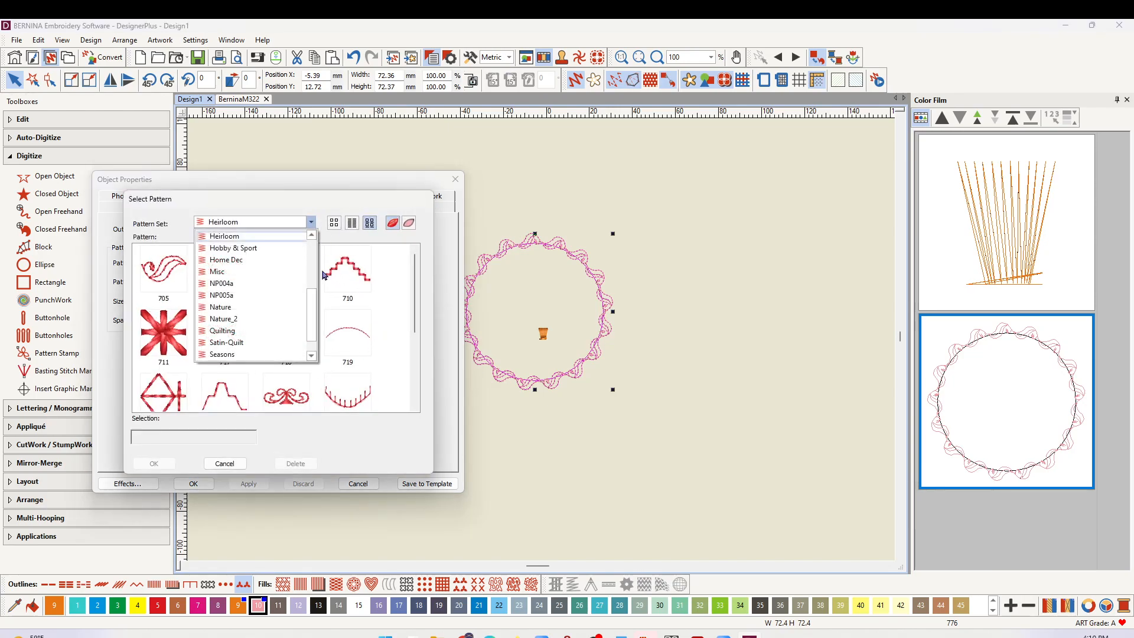
scroll(254, 307, "down", 1)
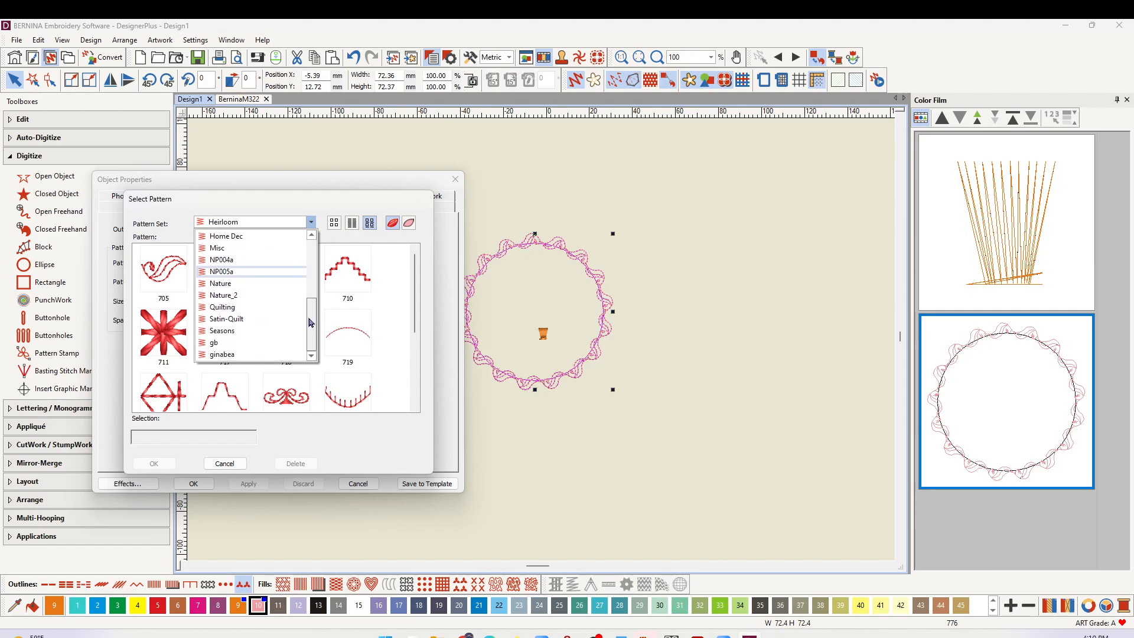
left_click(223, 355)
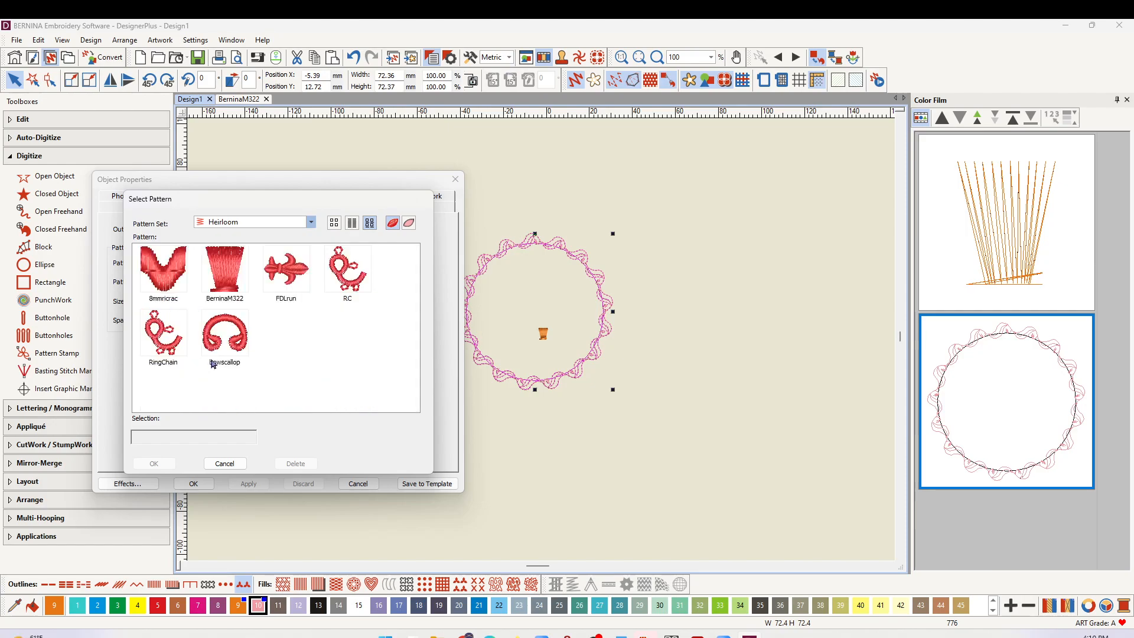
left_click(229, 273)
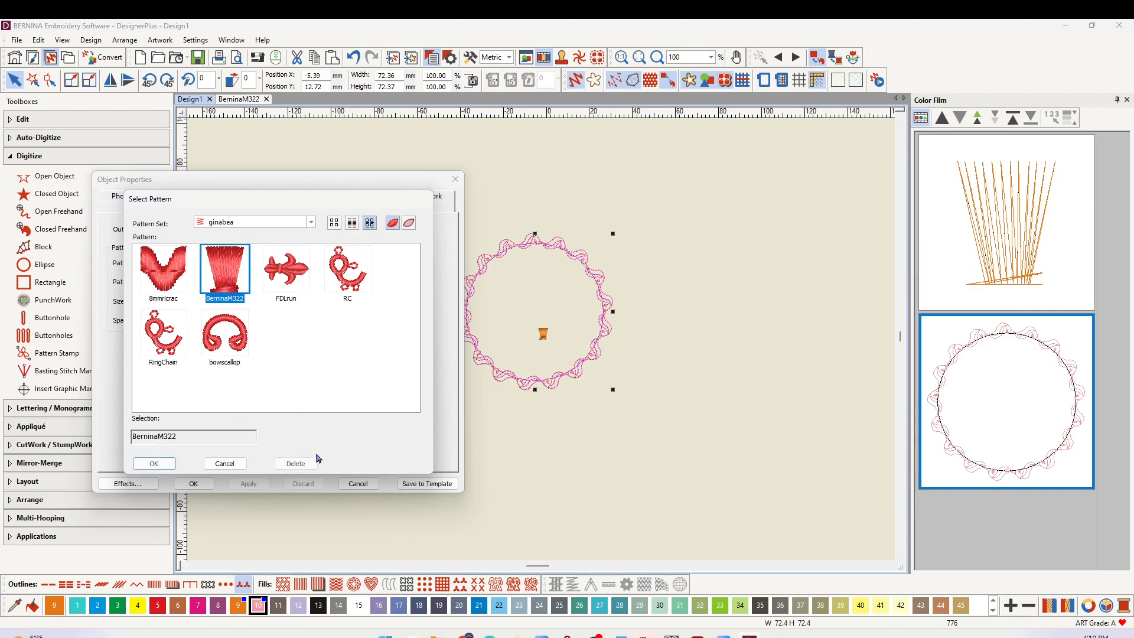
left_click(153, 464)
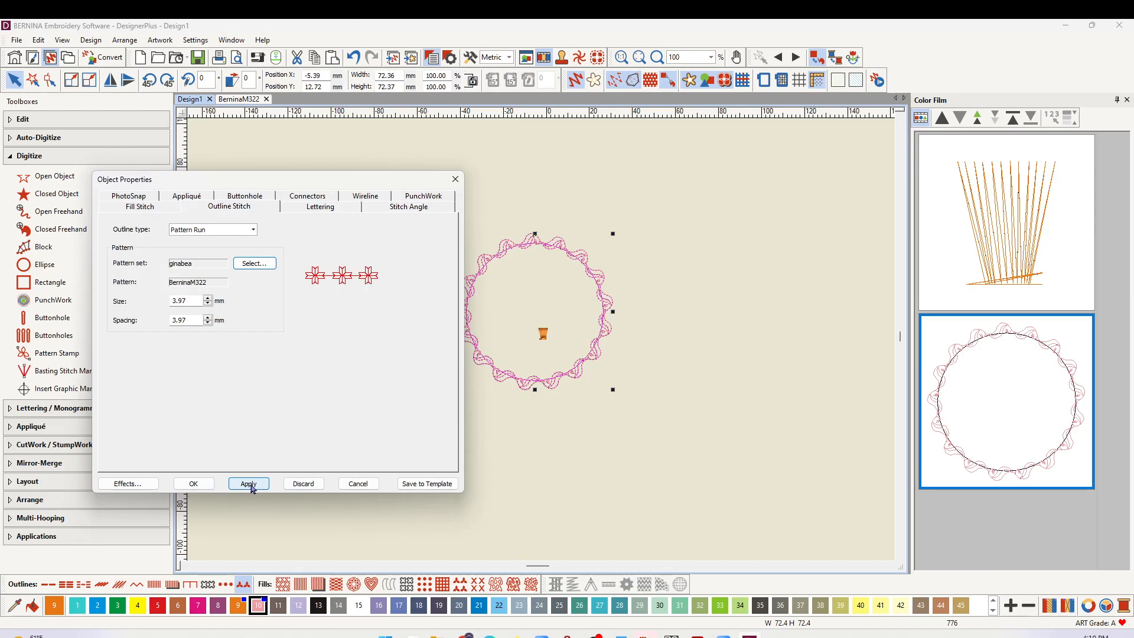
left_click(248, 485)
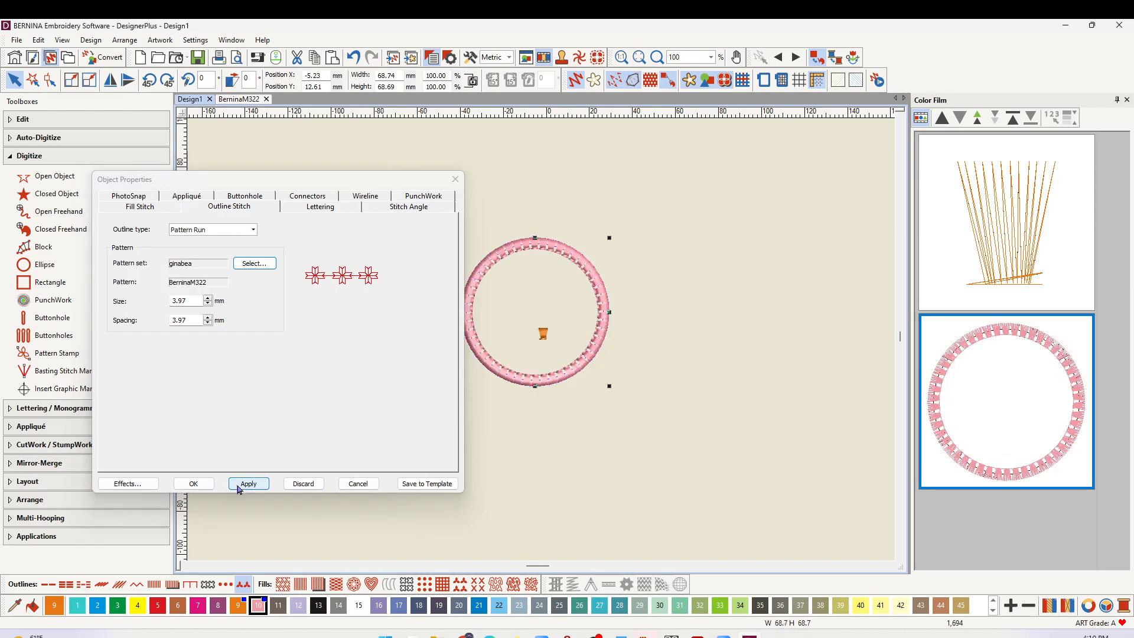
left_click(193, 483)
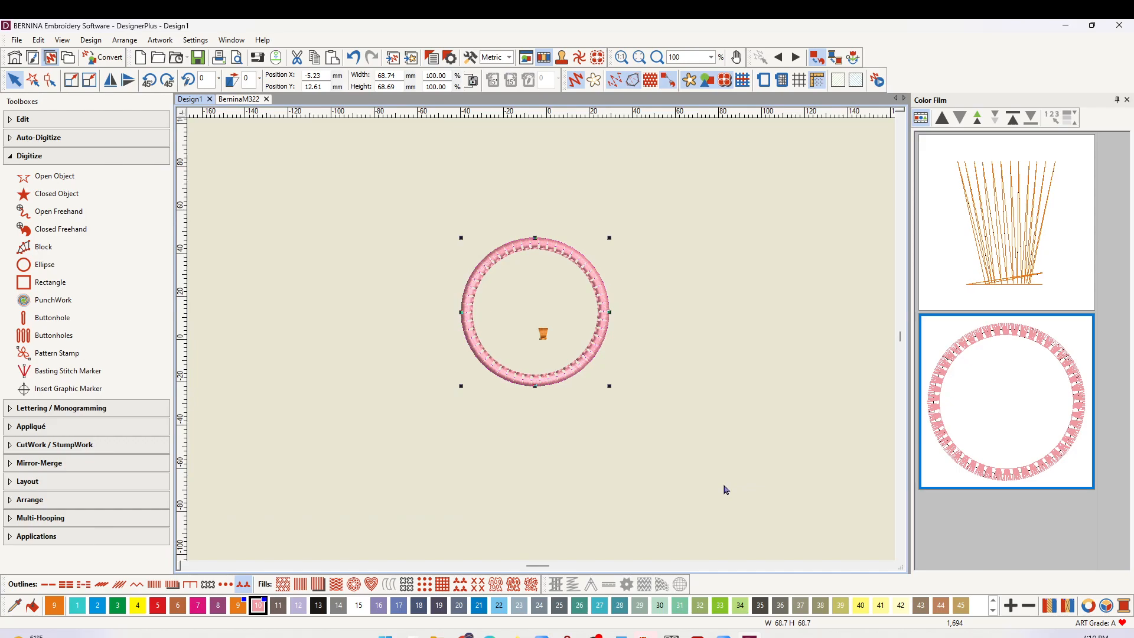
Set the ring's pattern size to 5 mm and its pattern spacing to 3.5 mm
key("0")
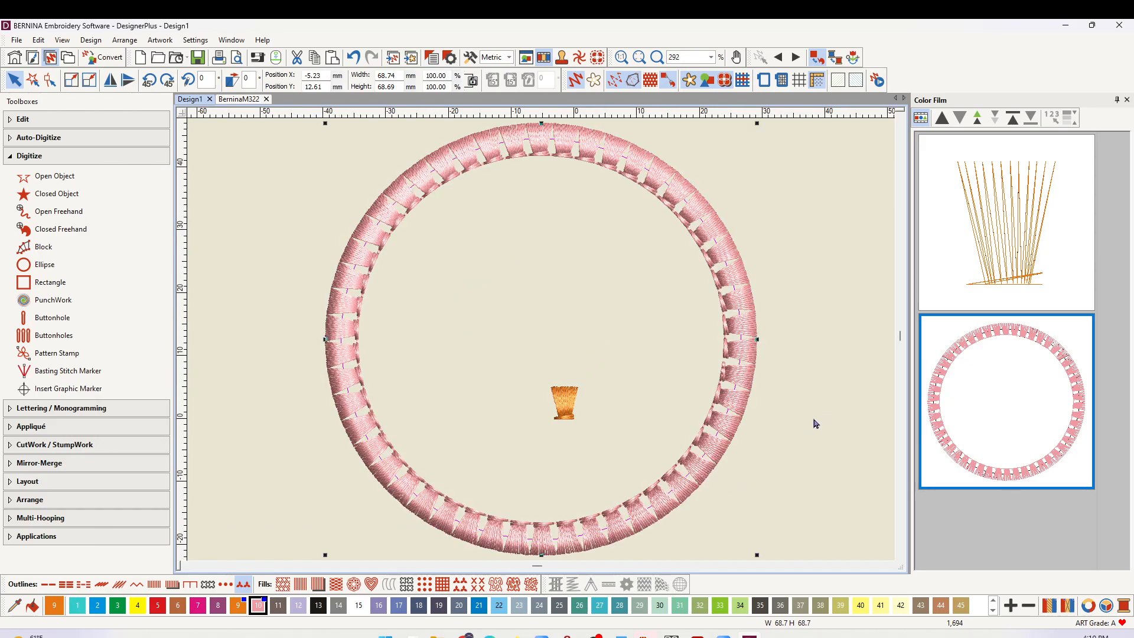
left_click(992, 416)
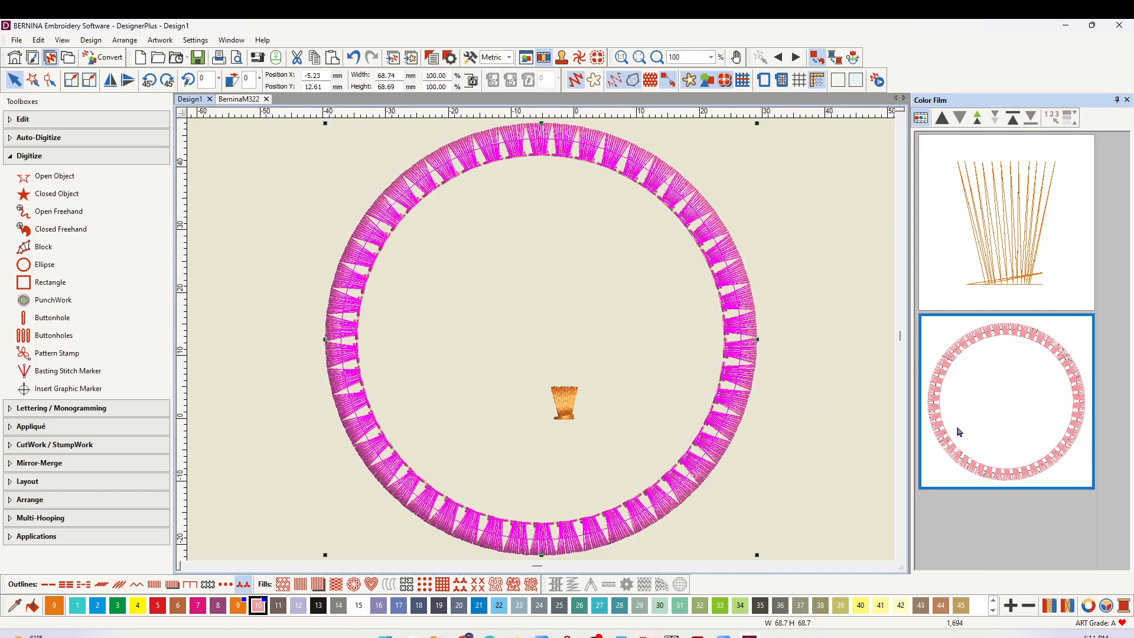
right_click(970, 416)
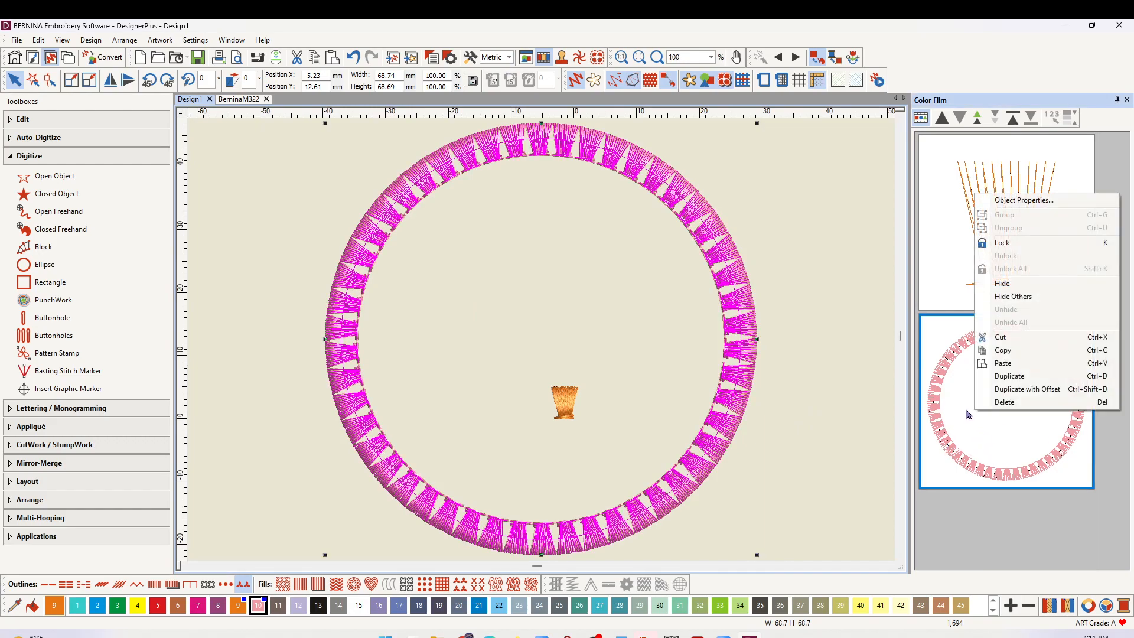
left_click(1017, 202)
left_click_drag(309, 179, 1006, 187)
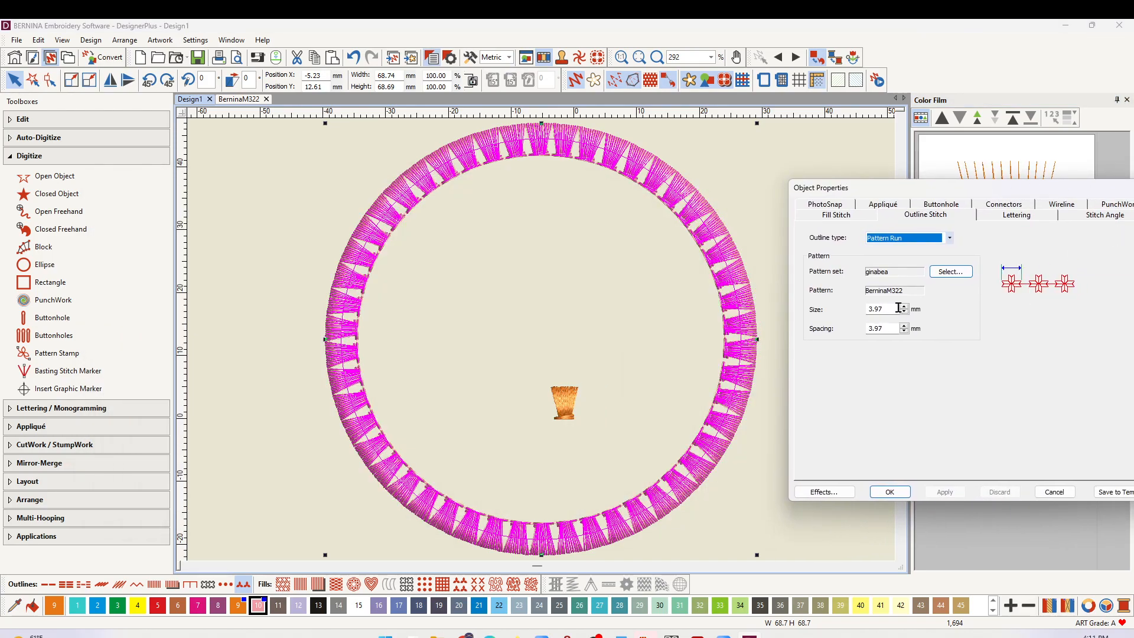
double_click(892, 310)
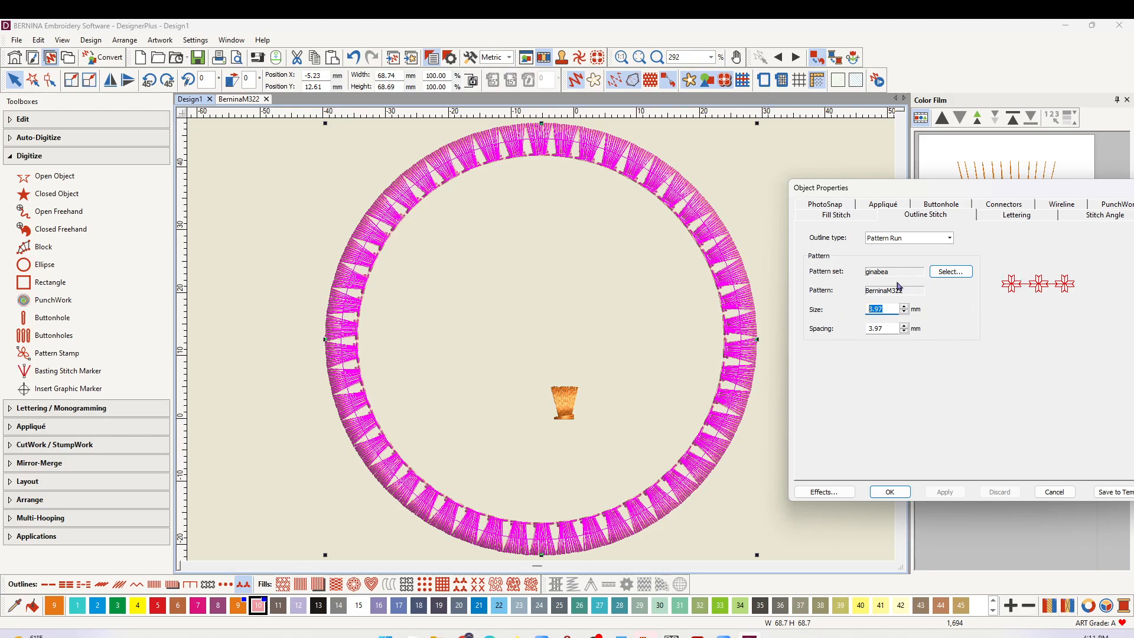
type("5")
double_click(896, 327)
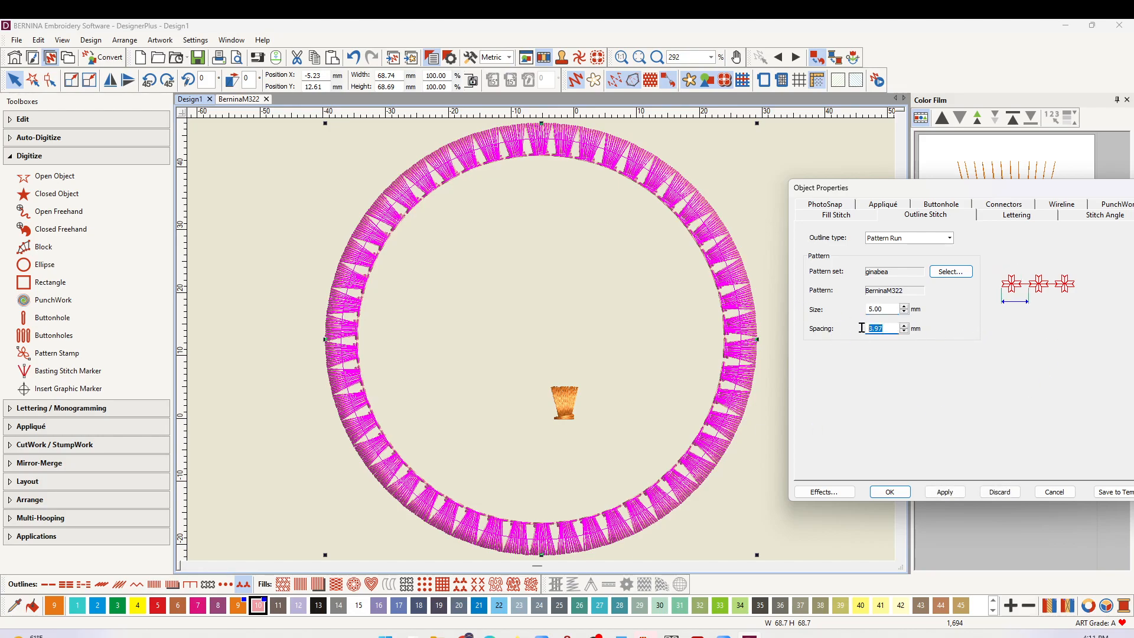
type("3.5")
left_click(949, 492)
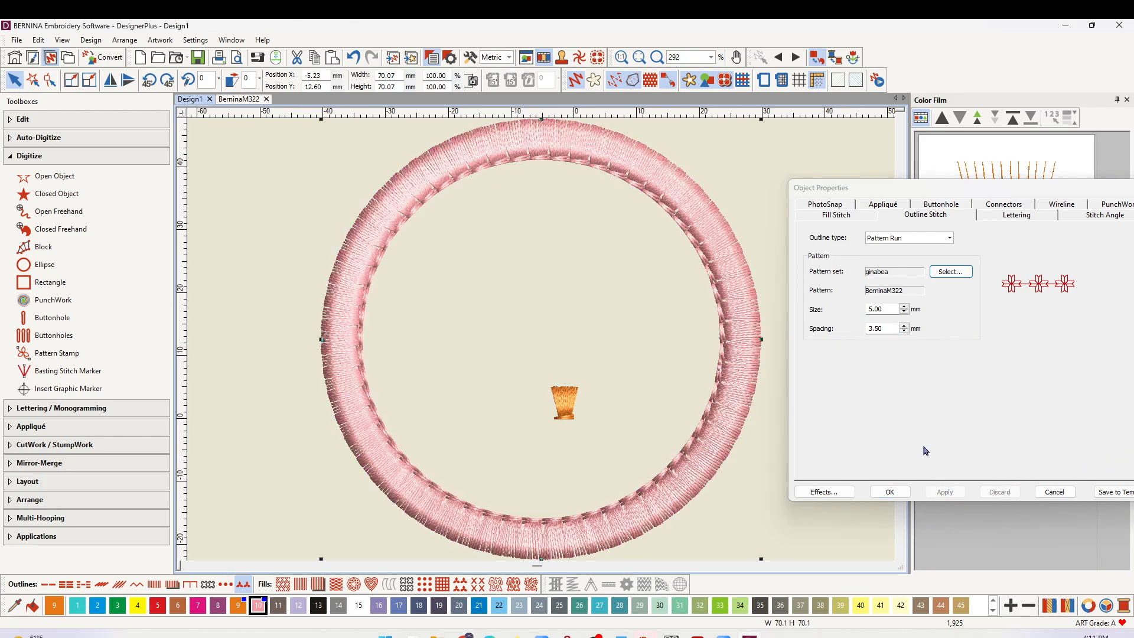
left_click(886, 493)
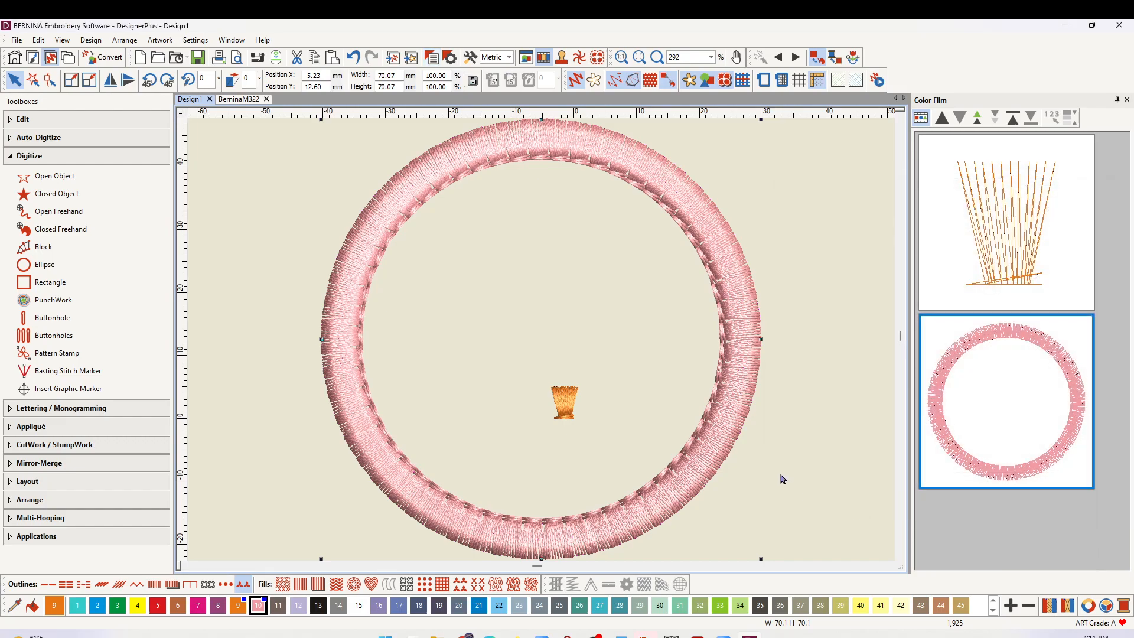
Set the pattern spacing of the pink ring to 4 mm
key("1")
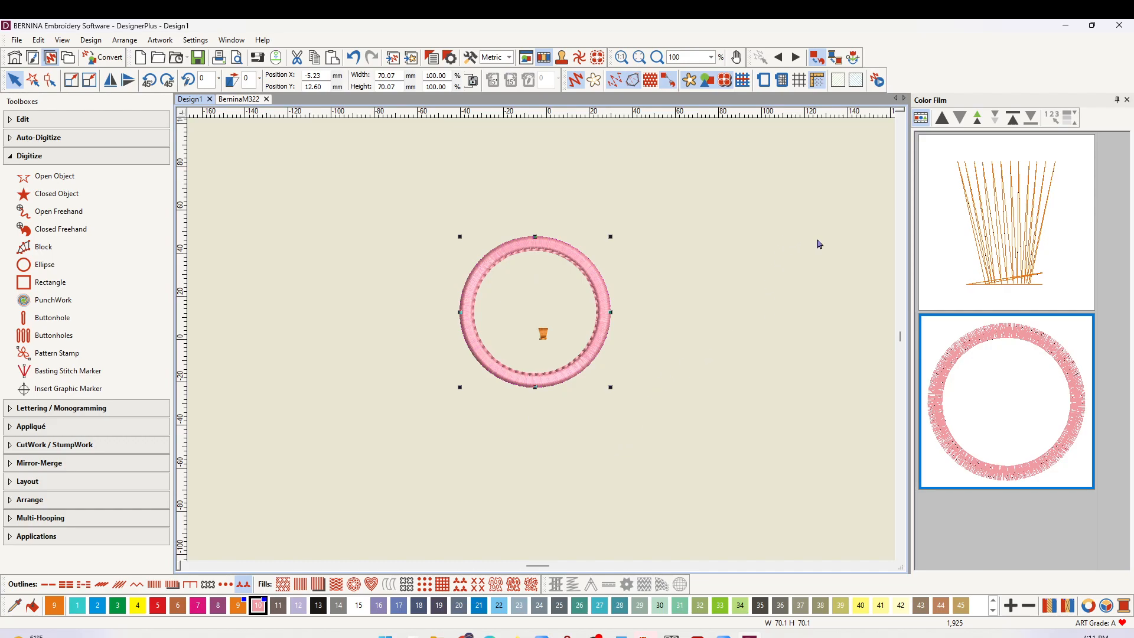
right_click(984, 400)
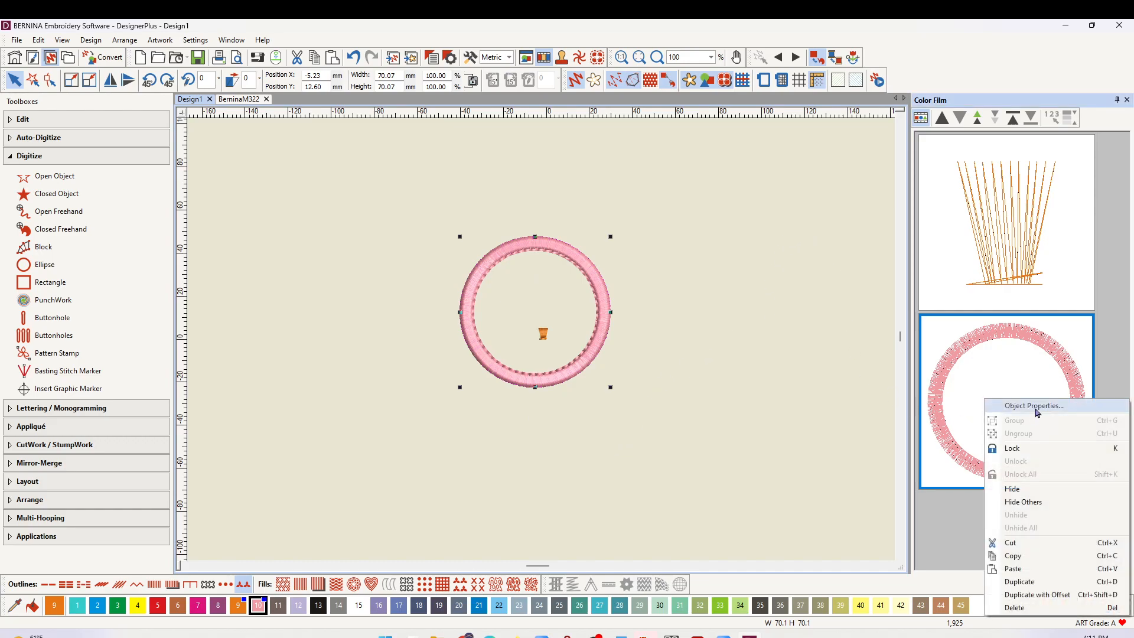
left_click(1035, 407)
double_click(886, 328)
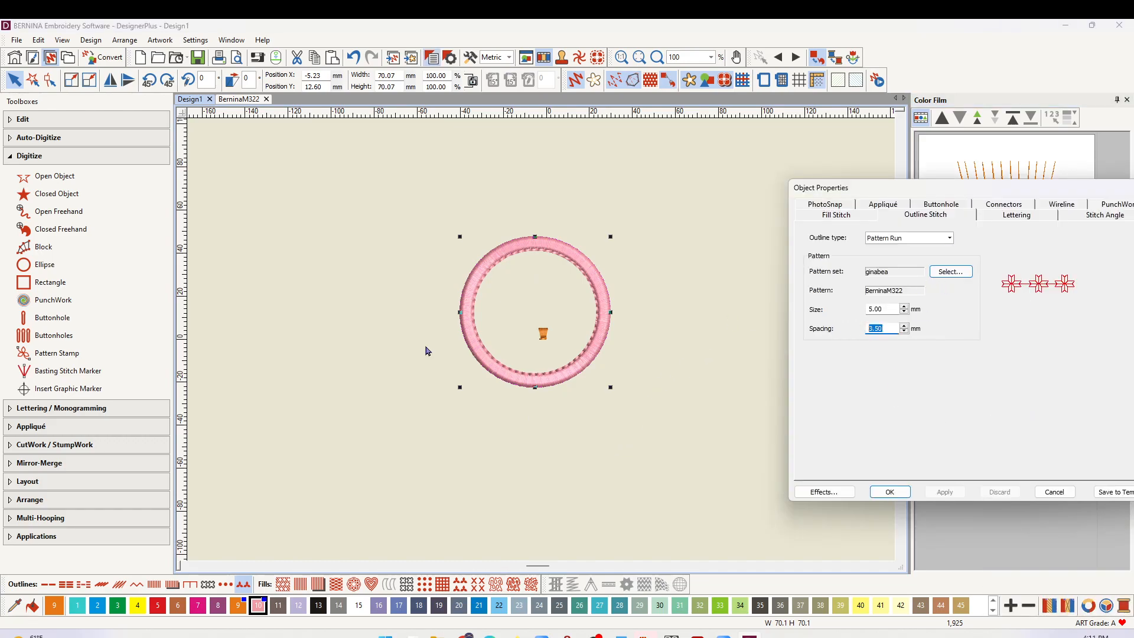
type("4")
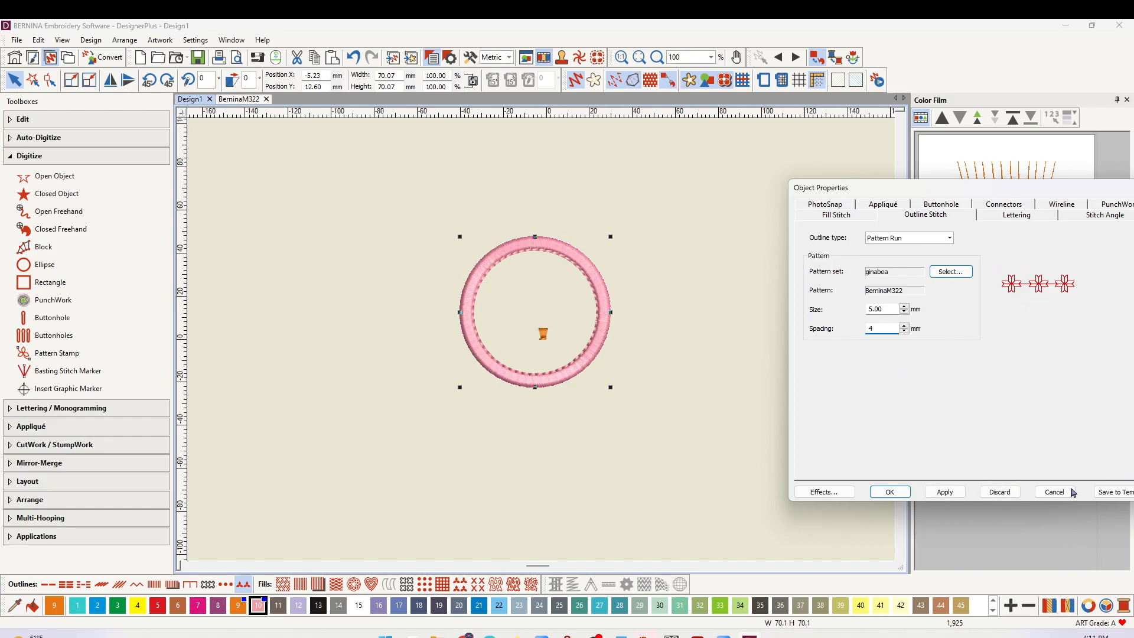
left_click(945, 493)
left_click(889, 492)
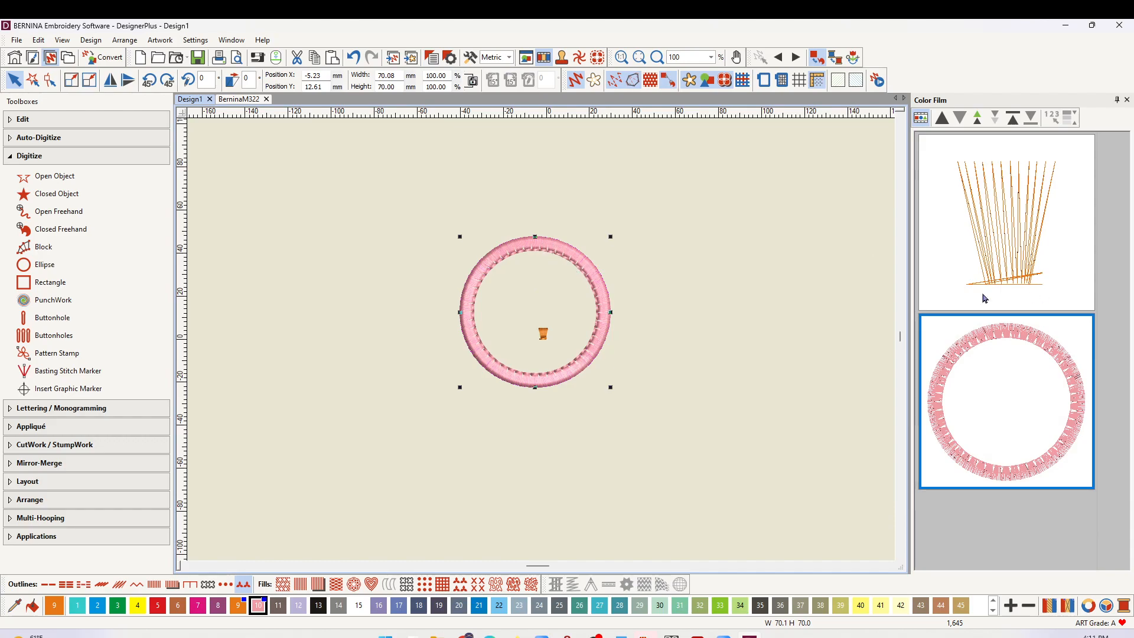
Examine the design's stitching order by playing its stitch-out at 9600 s/m
key("0")
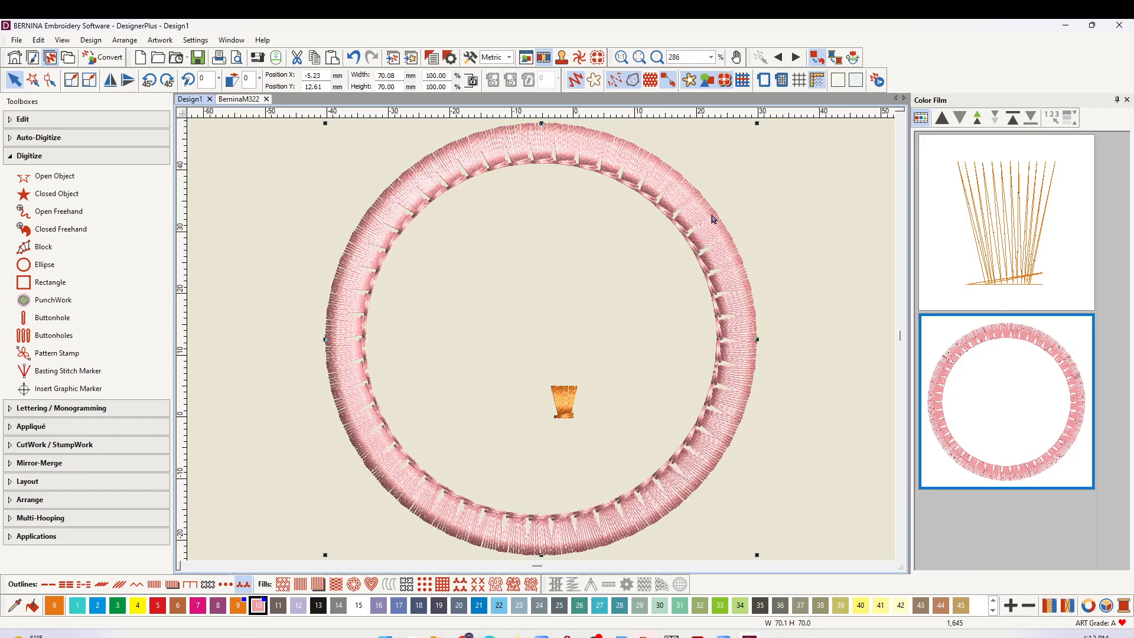
left_click(877, 80)
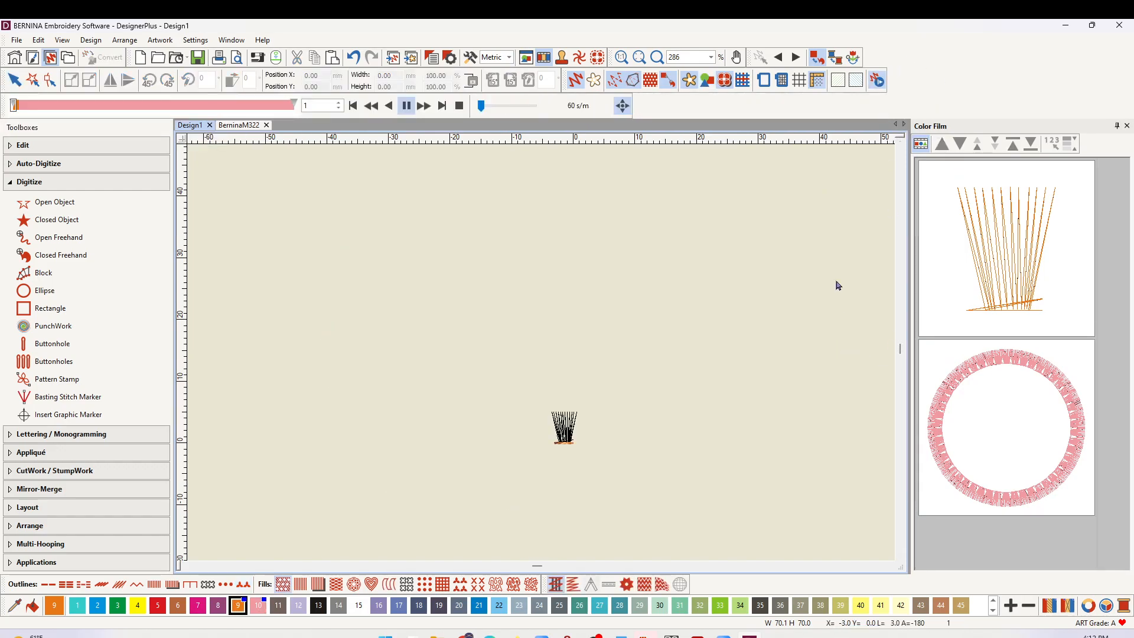
left_click_drag(486, 105, 511, 106)
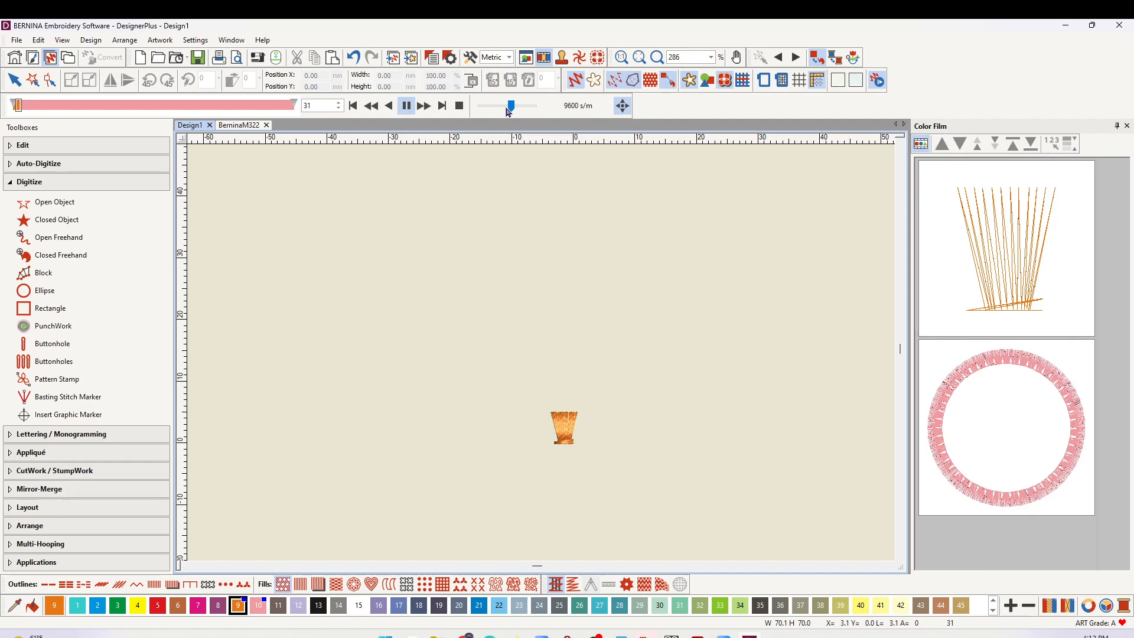